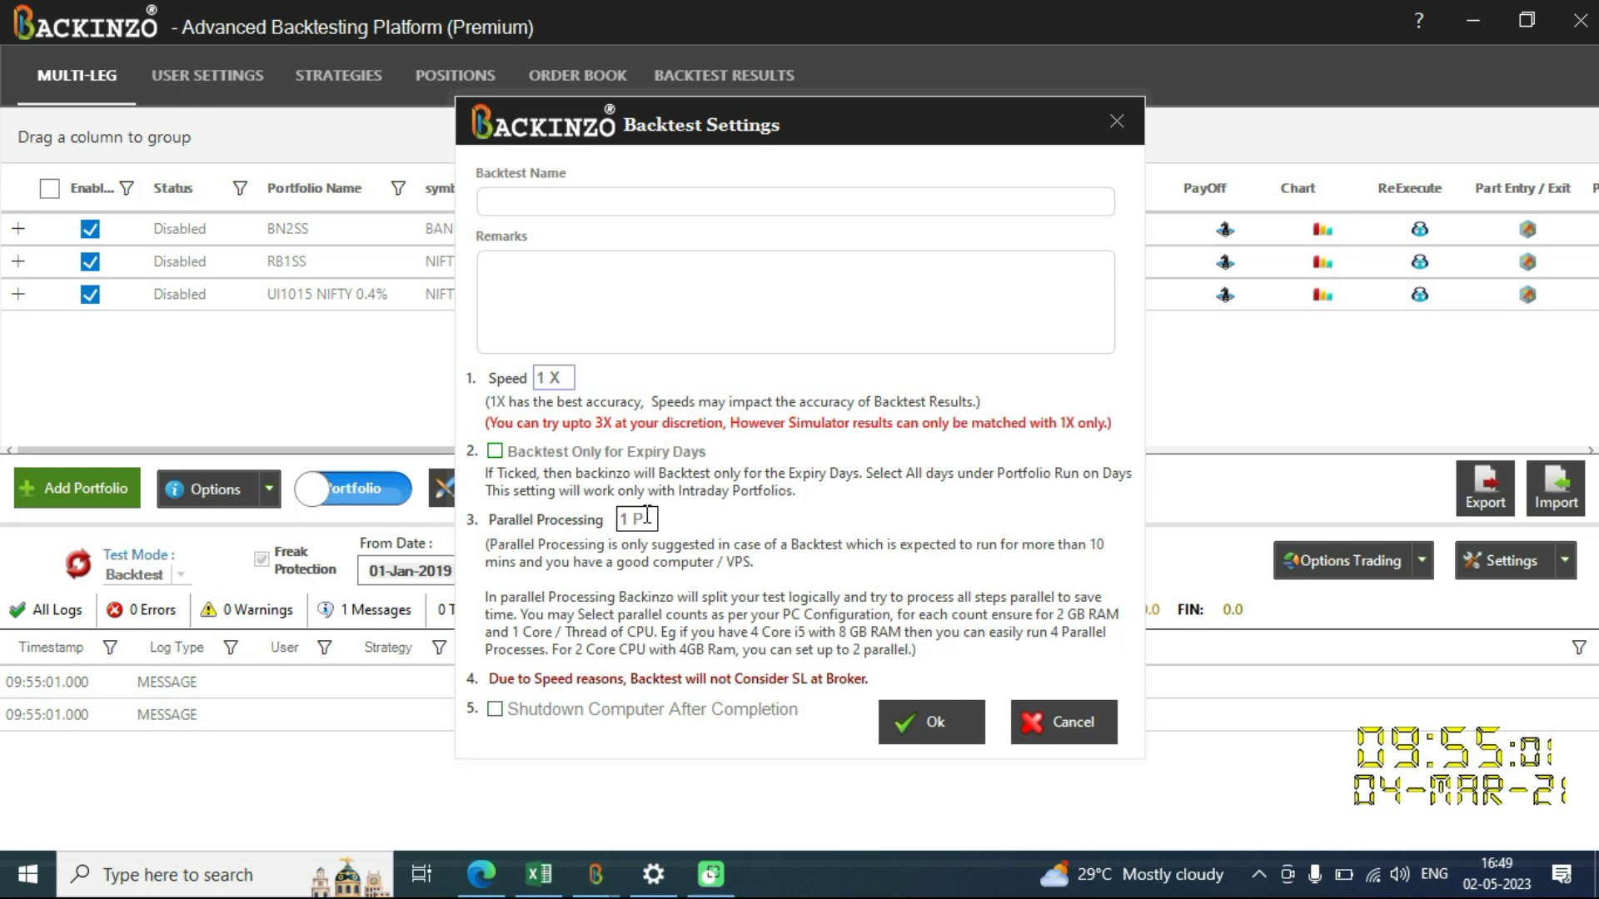
Step: Cancel the Backtest Settings dialog without running the backtest
{"action": "left_click", "coordinate": [1051, 729]}
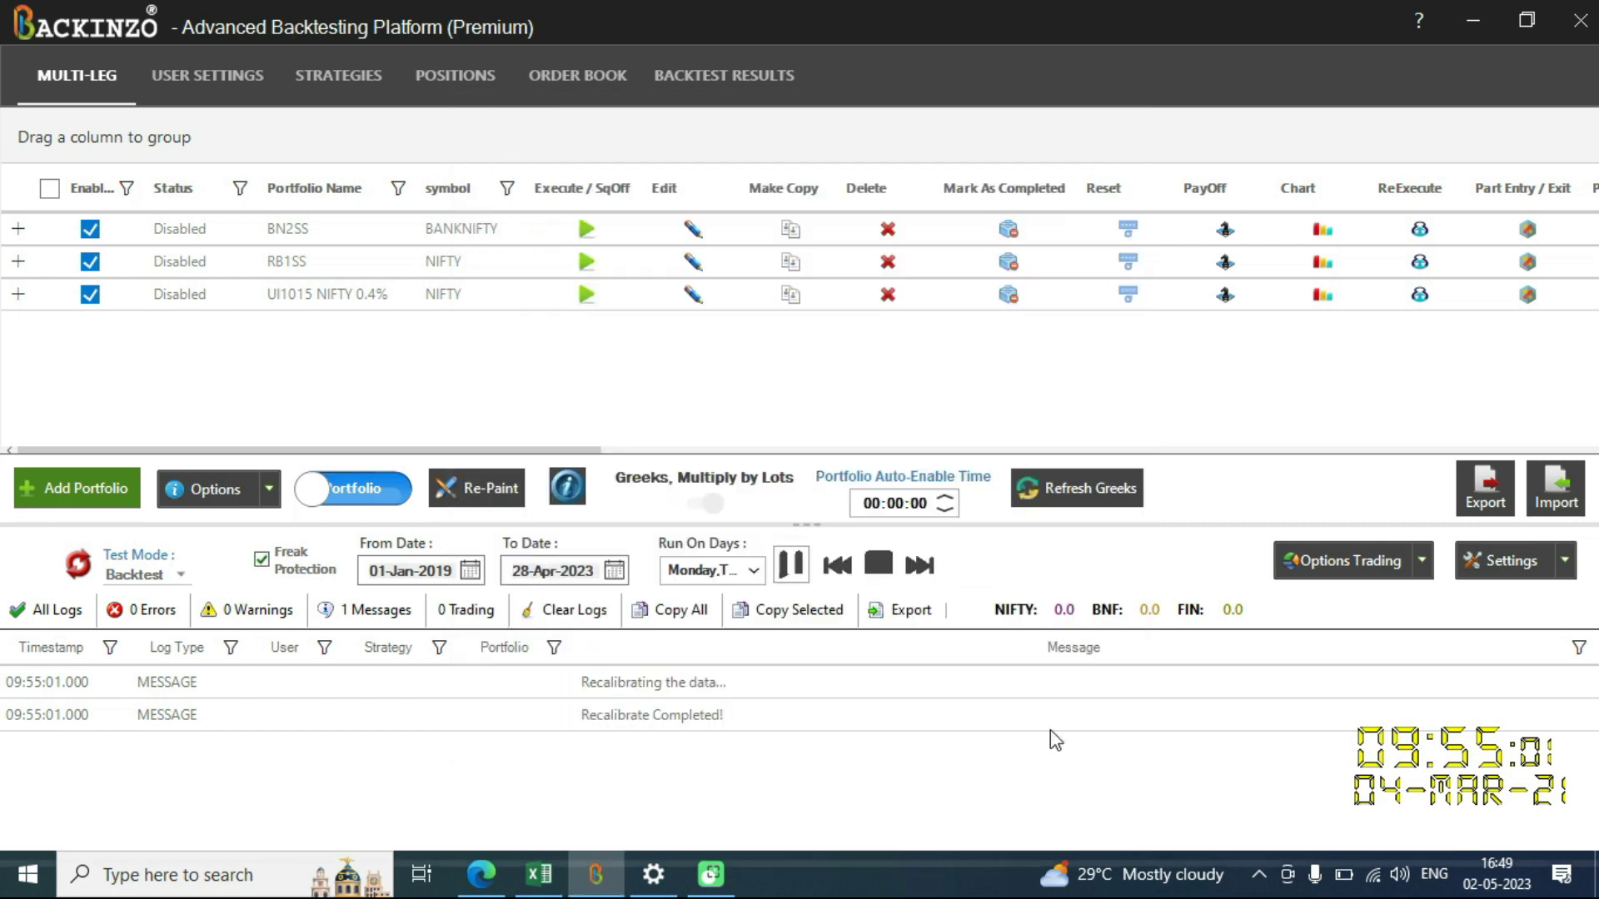
Step: Open This PC's properties to check the specs (i3-5005U, 8 GB RAM), then close them
{"action": "left_click", "coordinate": [24, 876]}
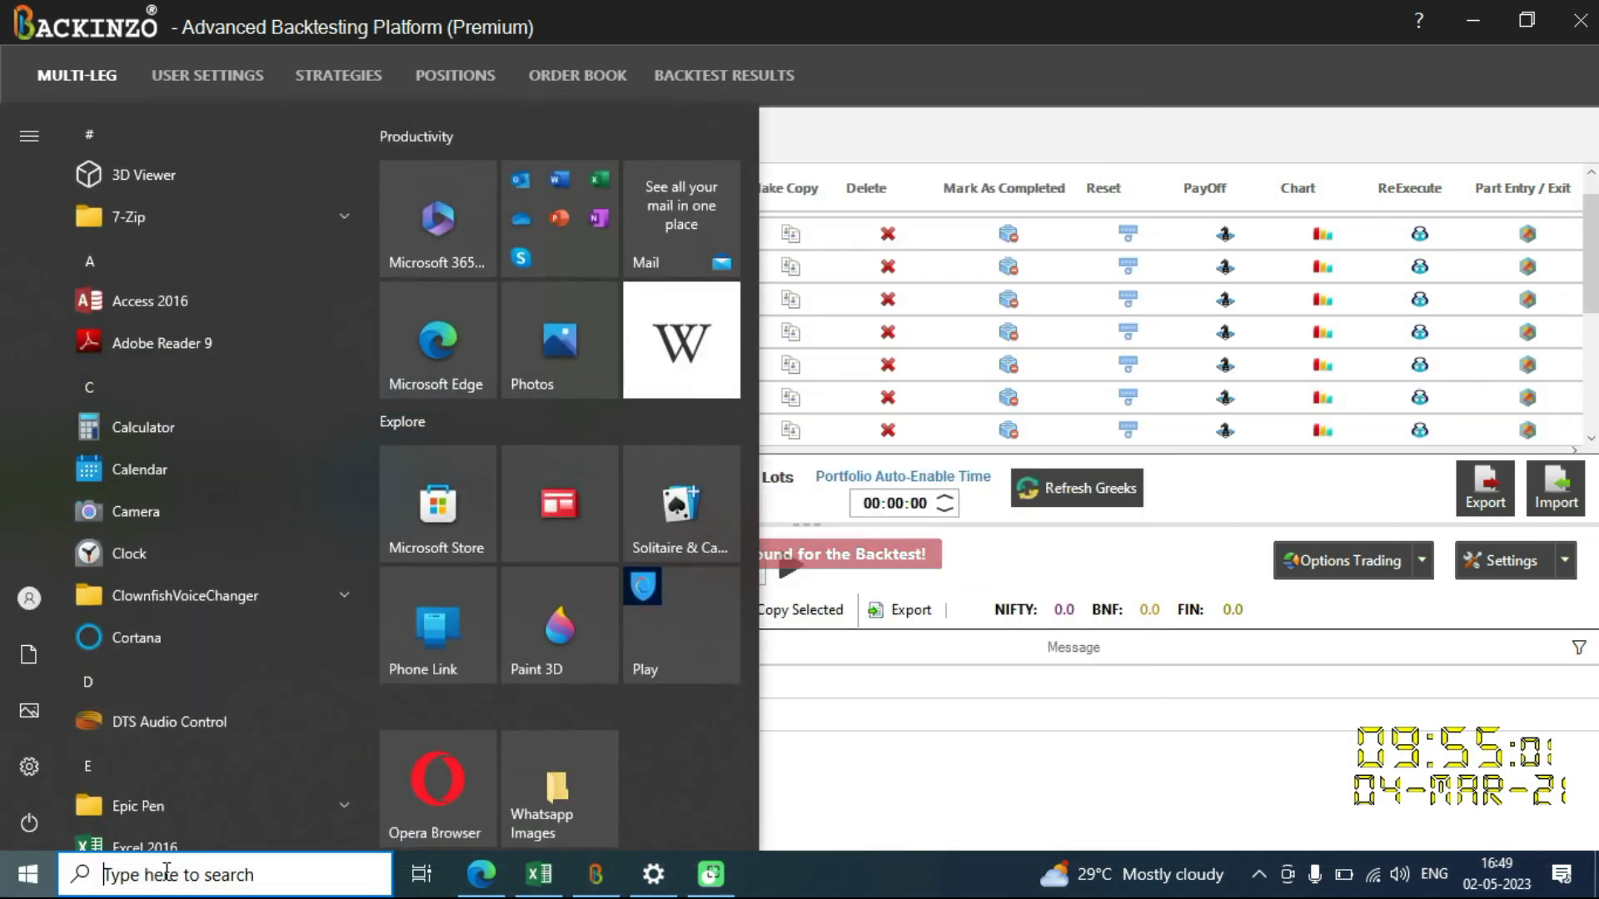
{"action": "type", "text": "this"}
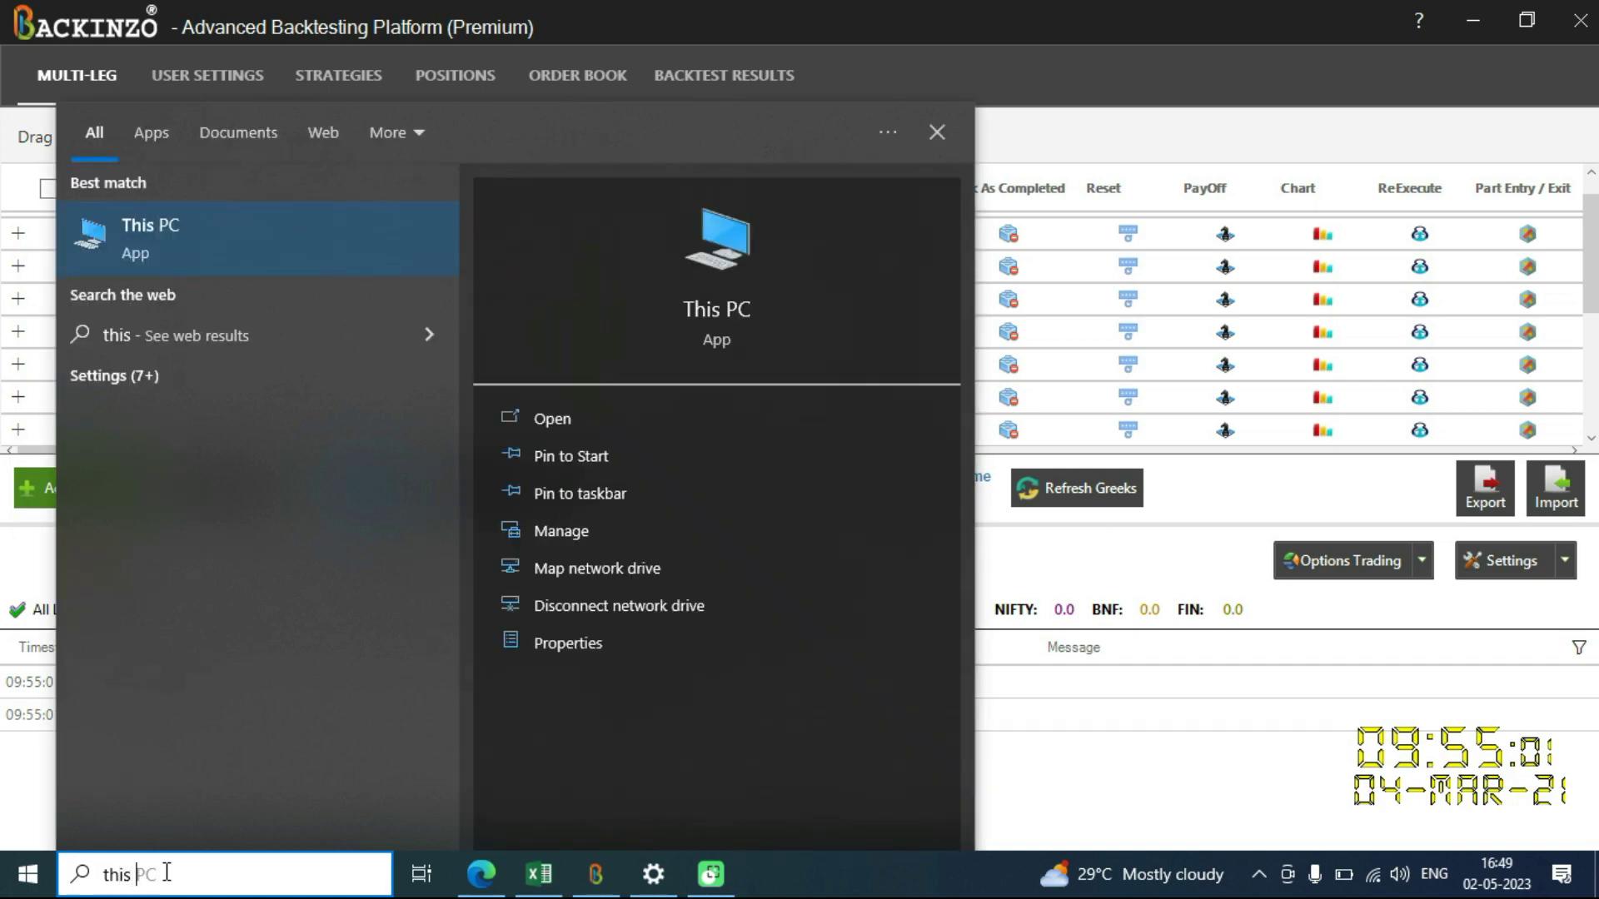
{"action": "left_click", "coordinate": [229, 243]}
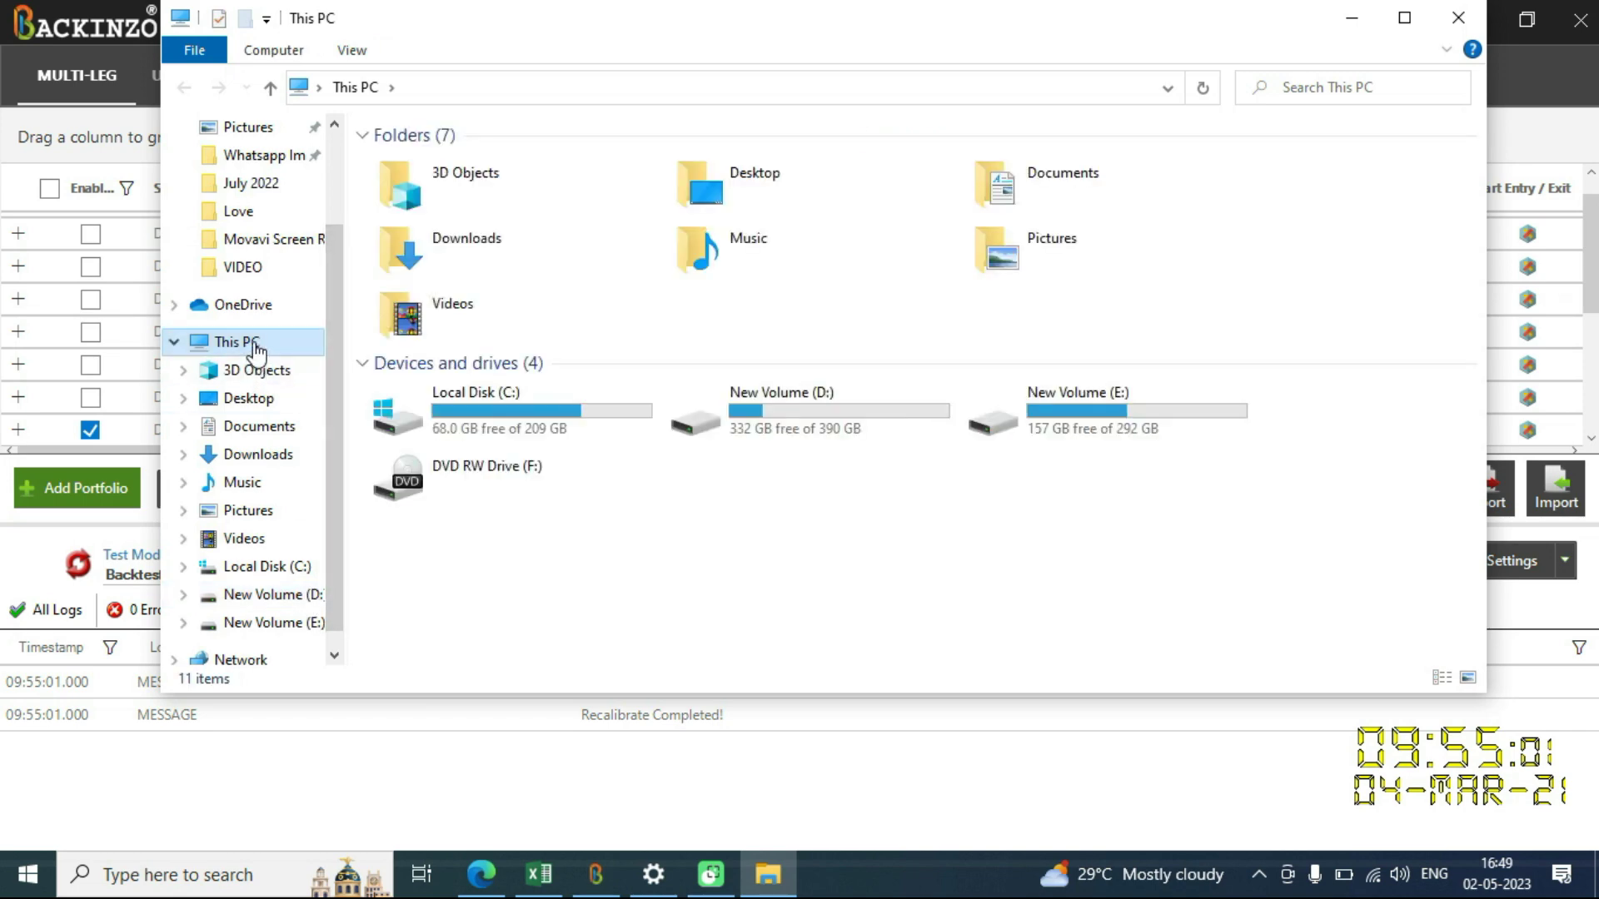
{"action": "right_click", "coordinate": [255, 350]}
{"action": "left_click", "coordinate": [343, 649]}
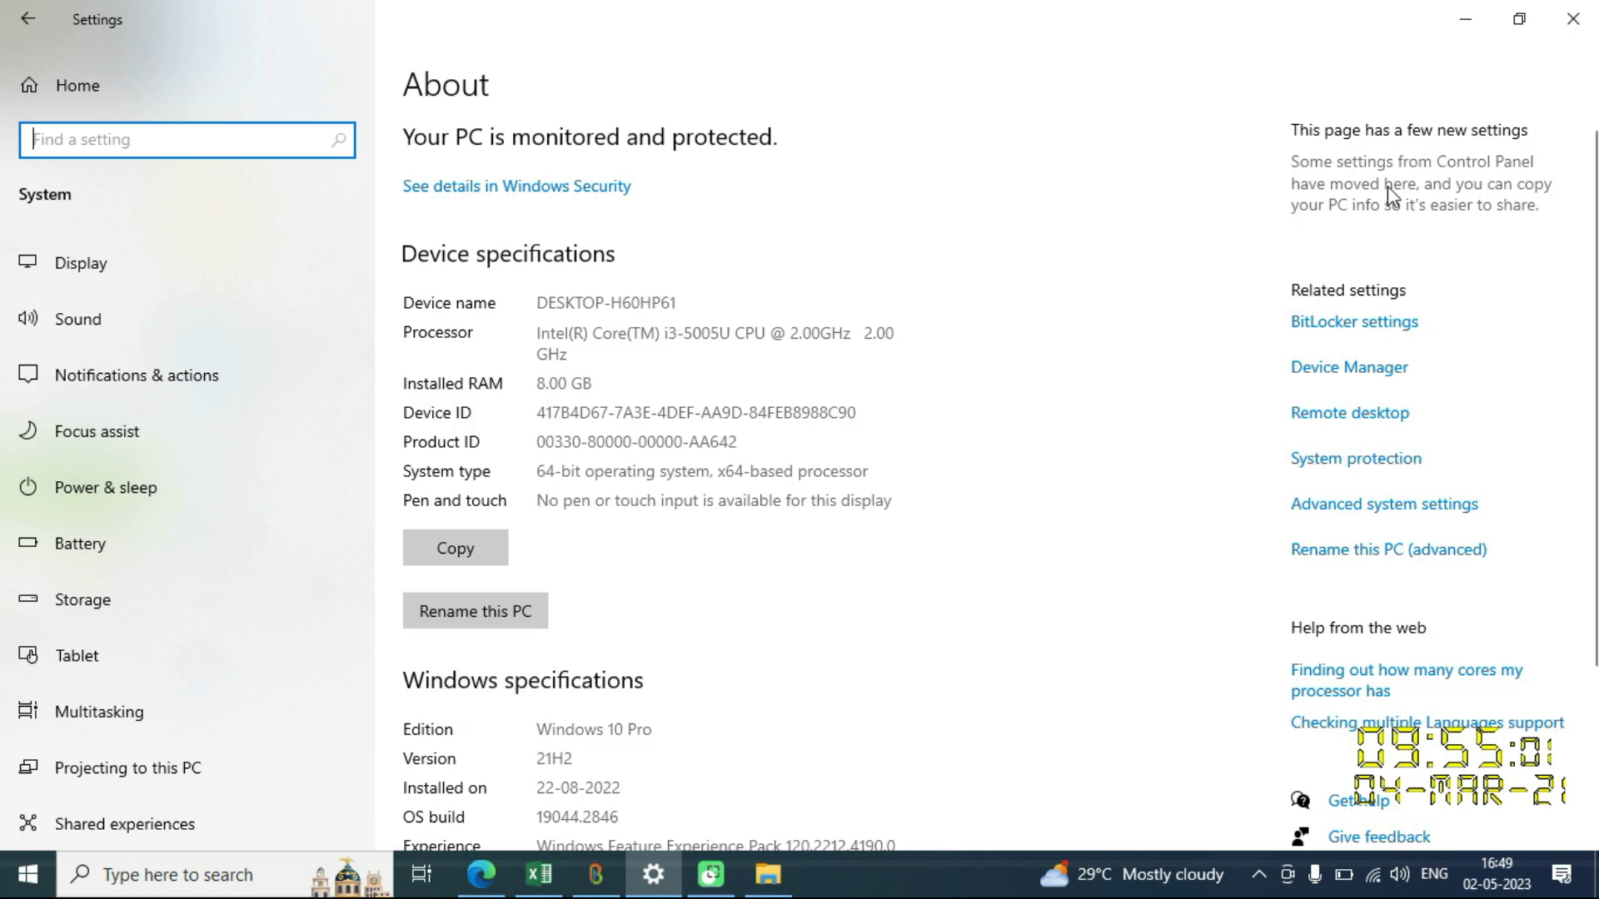
{"action": "left_click", "coordinate": [1467, 16]}
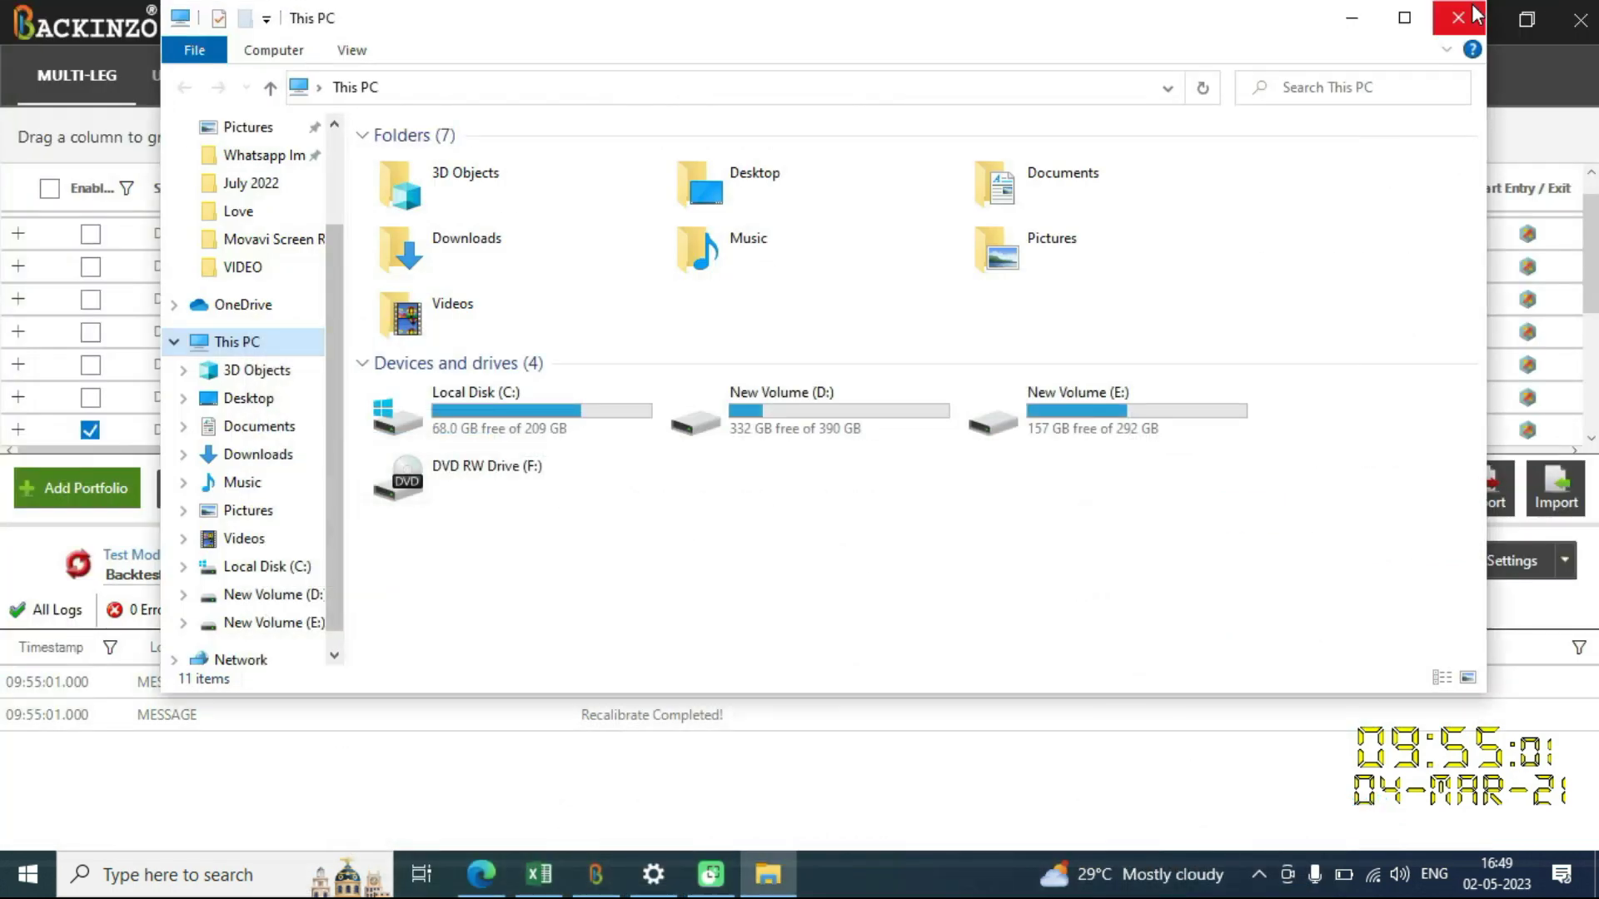
{"action": "left_click", "coordinate": [1465, 21]}
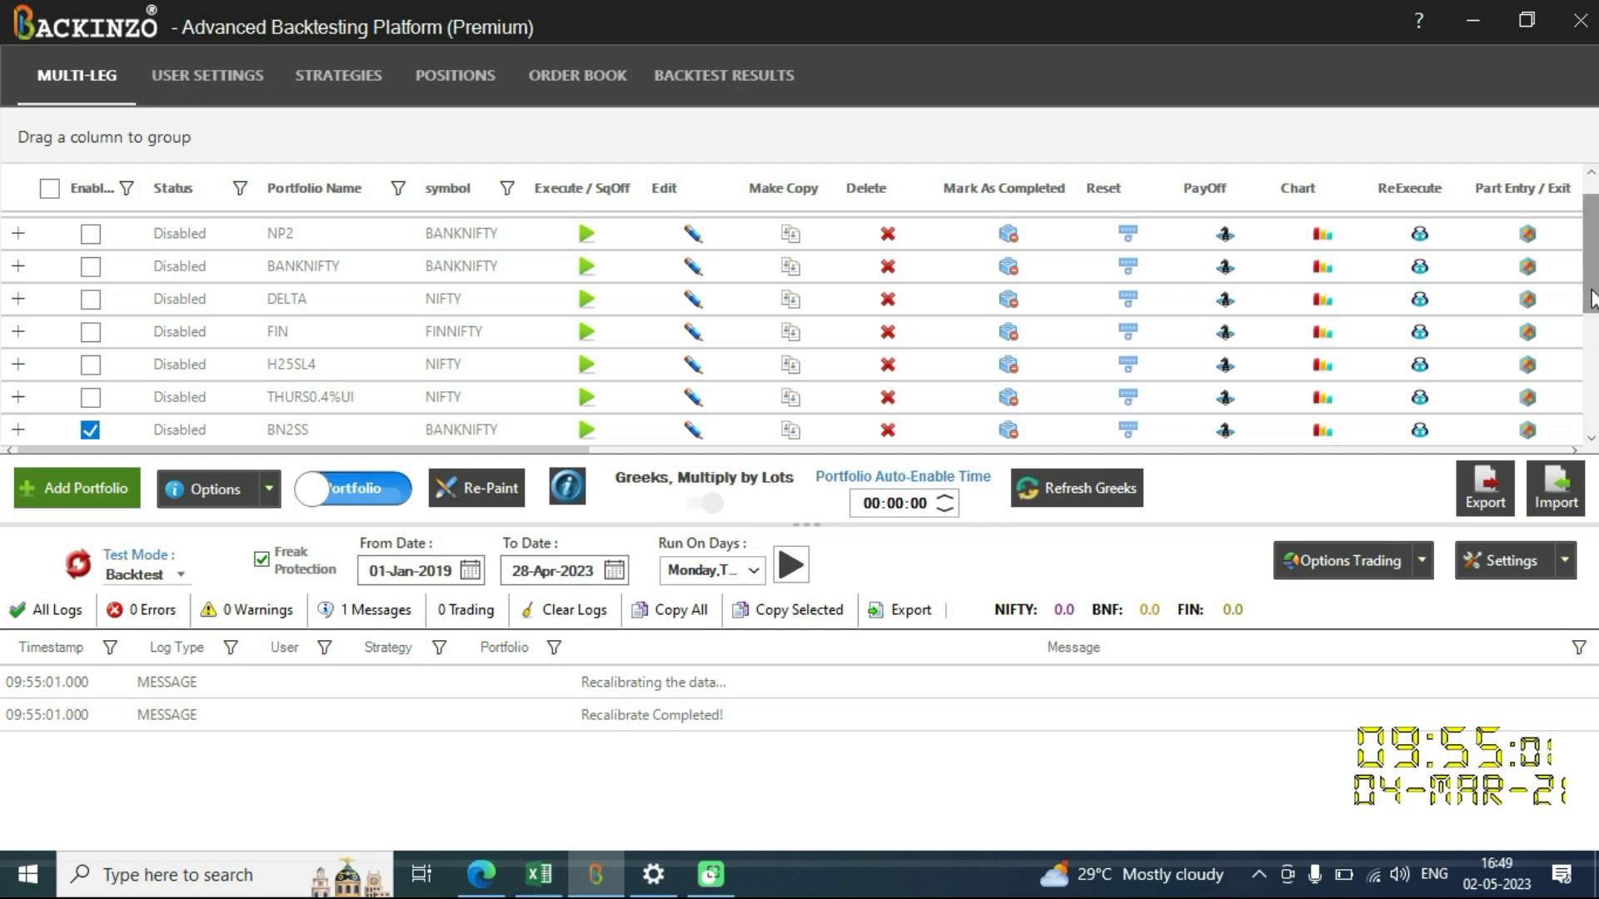
Step: Scroll the grid to the enabled portfolios, then search Windows for 'task'
{"action": "scroll", "coordinate": [1591, 300], "scroll_direction": "down", "scroll_amount": 2}
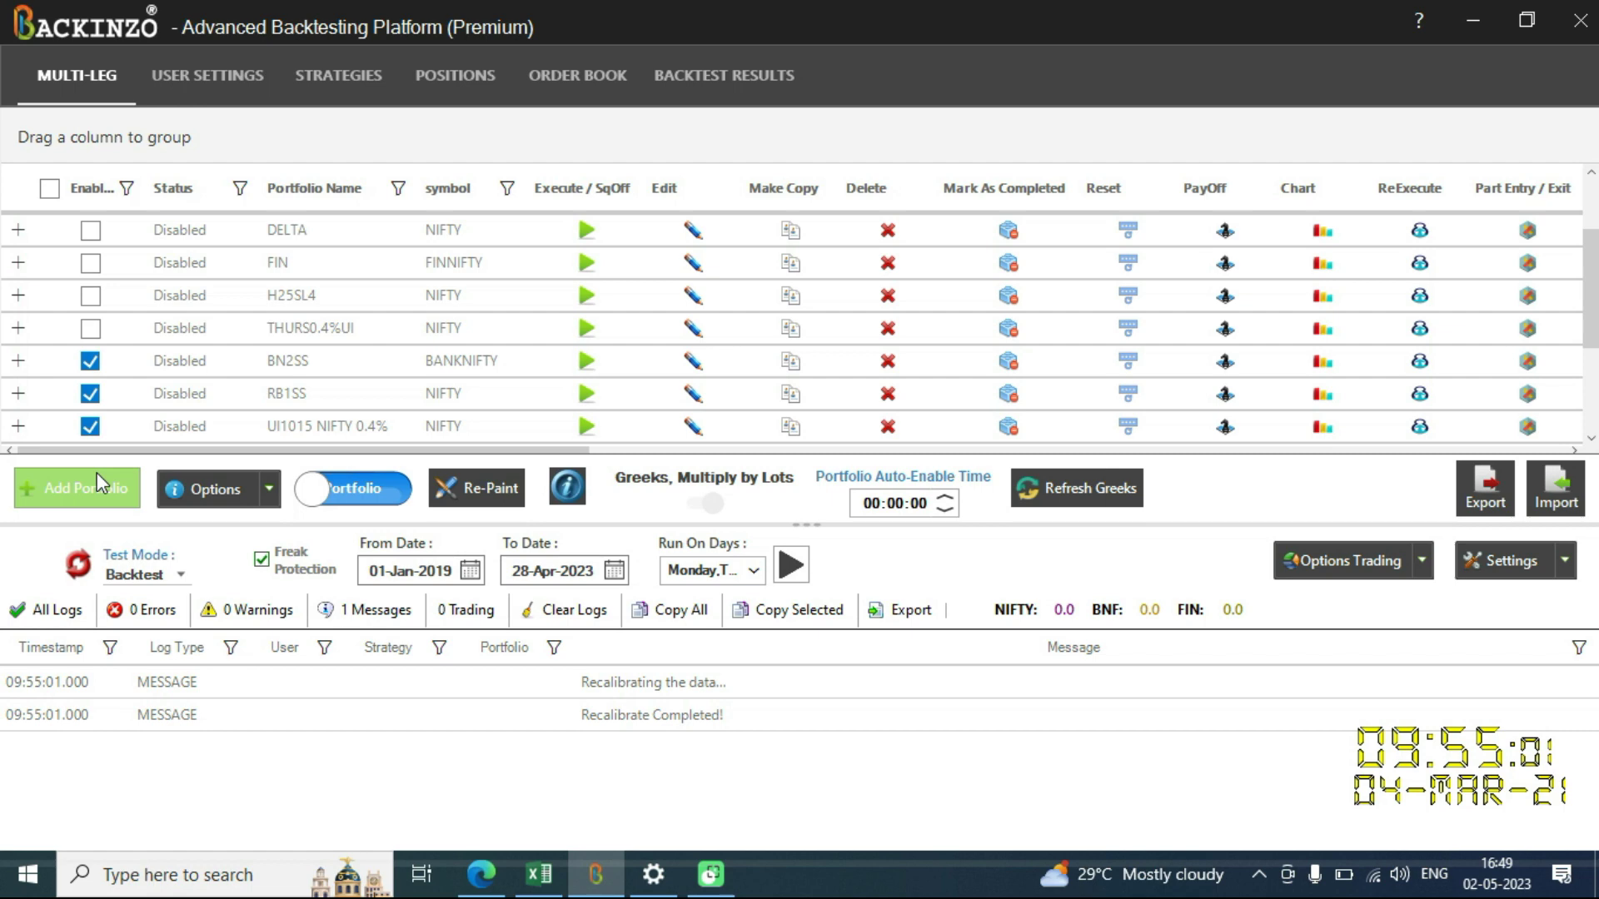
{"action": "left_click", "coordinate": [218, 875]}
{"action": "type", "text": "task"}
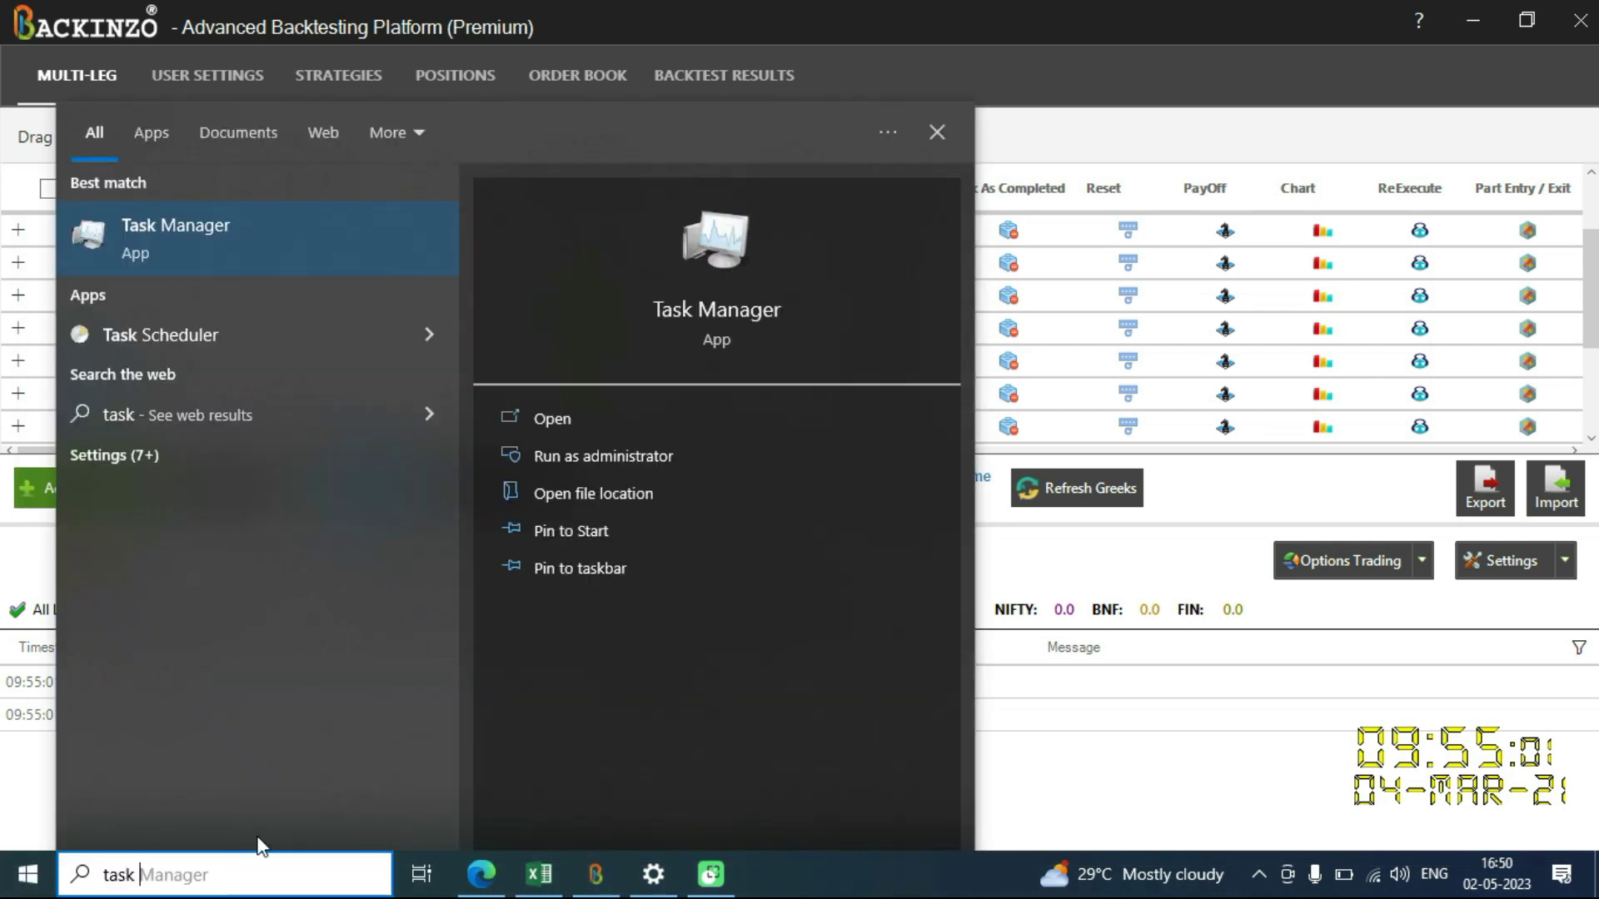
Step: Launch Task Manager, note the 27% baseline CPU usage, and minimise it
{"action": "left_click", "coordinate": [257, 226]}
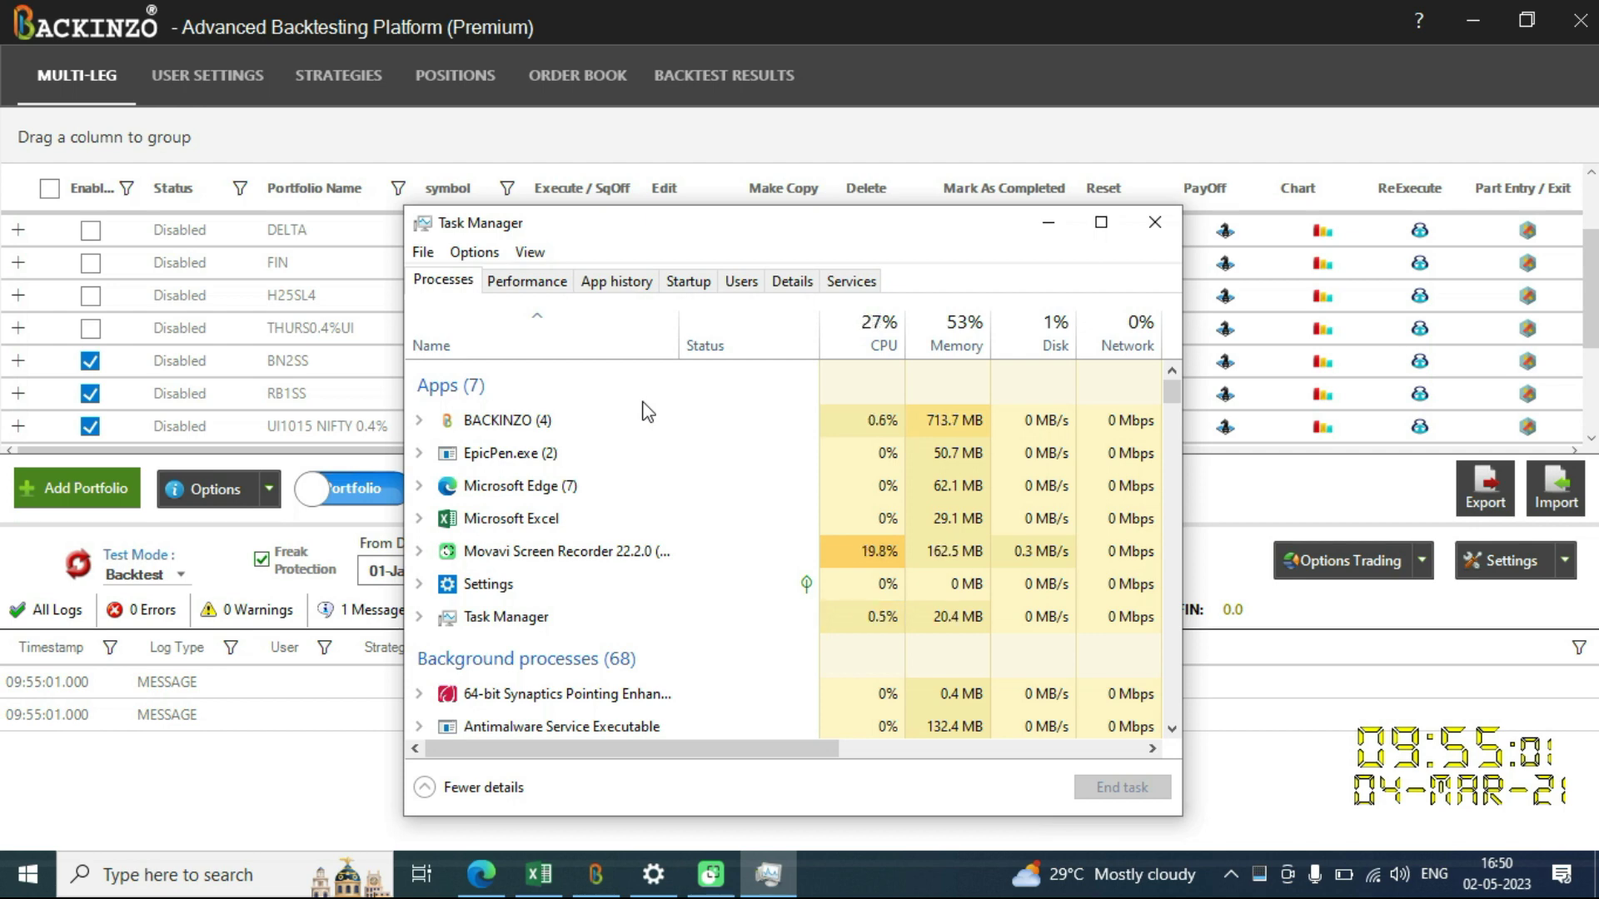
{"action": "left_click", "coordinate": [1048, 228]}
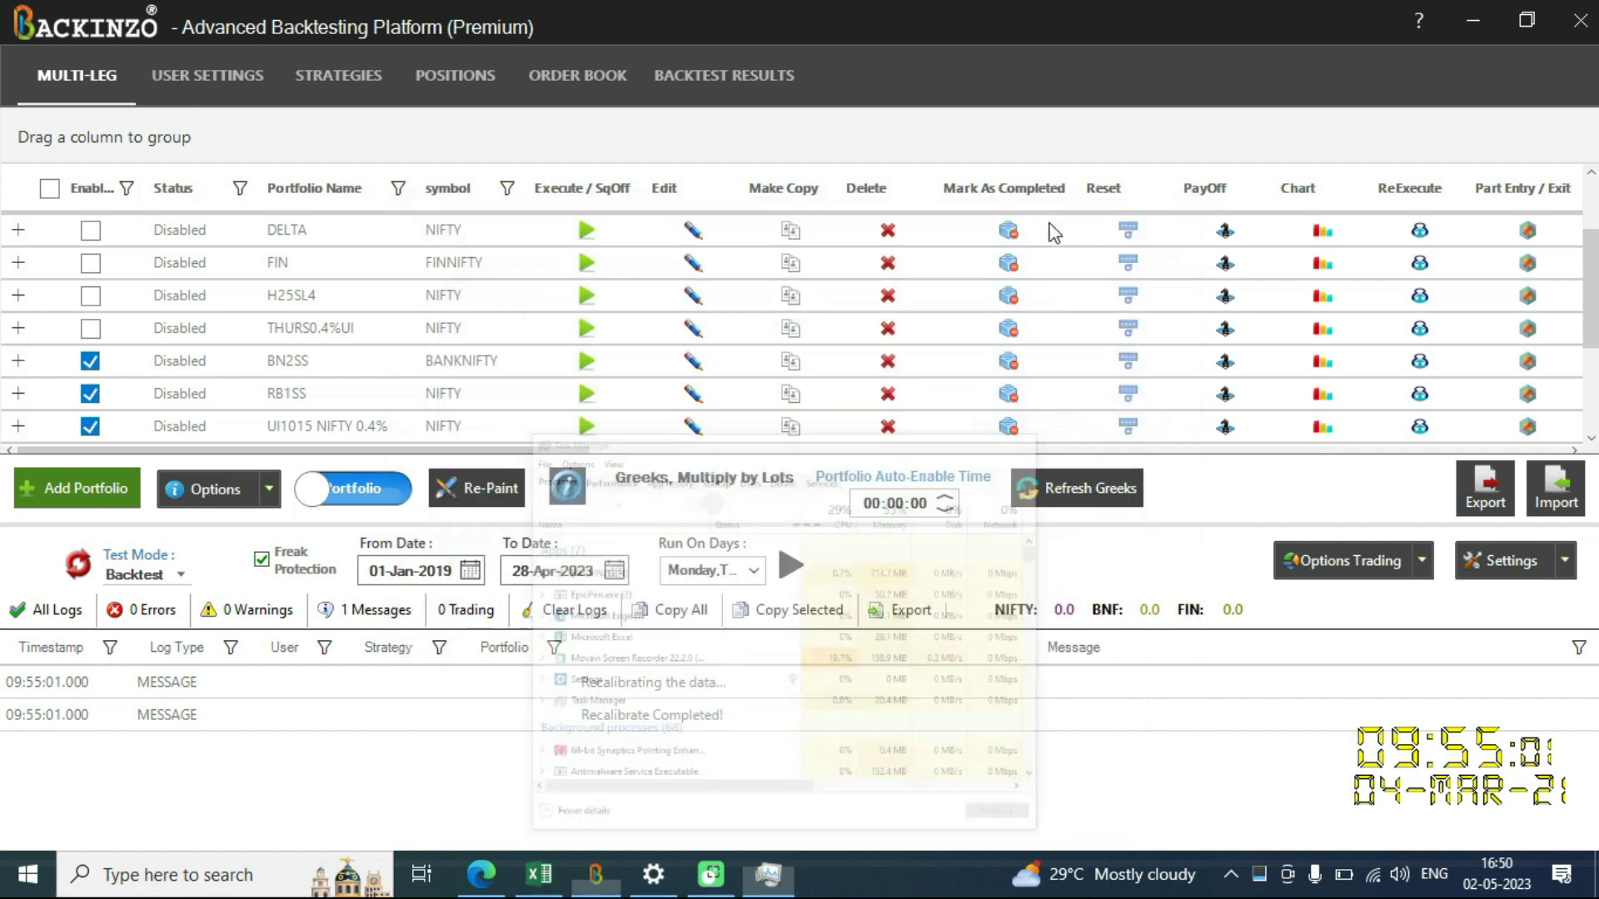
Step: Refresh the test data and run the enabled-portfolio backtest with Parallel Processing 5
{"action": "left_click", "coordinate": [79, 570]}
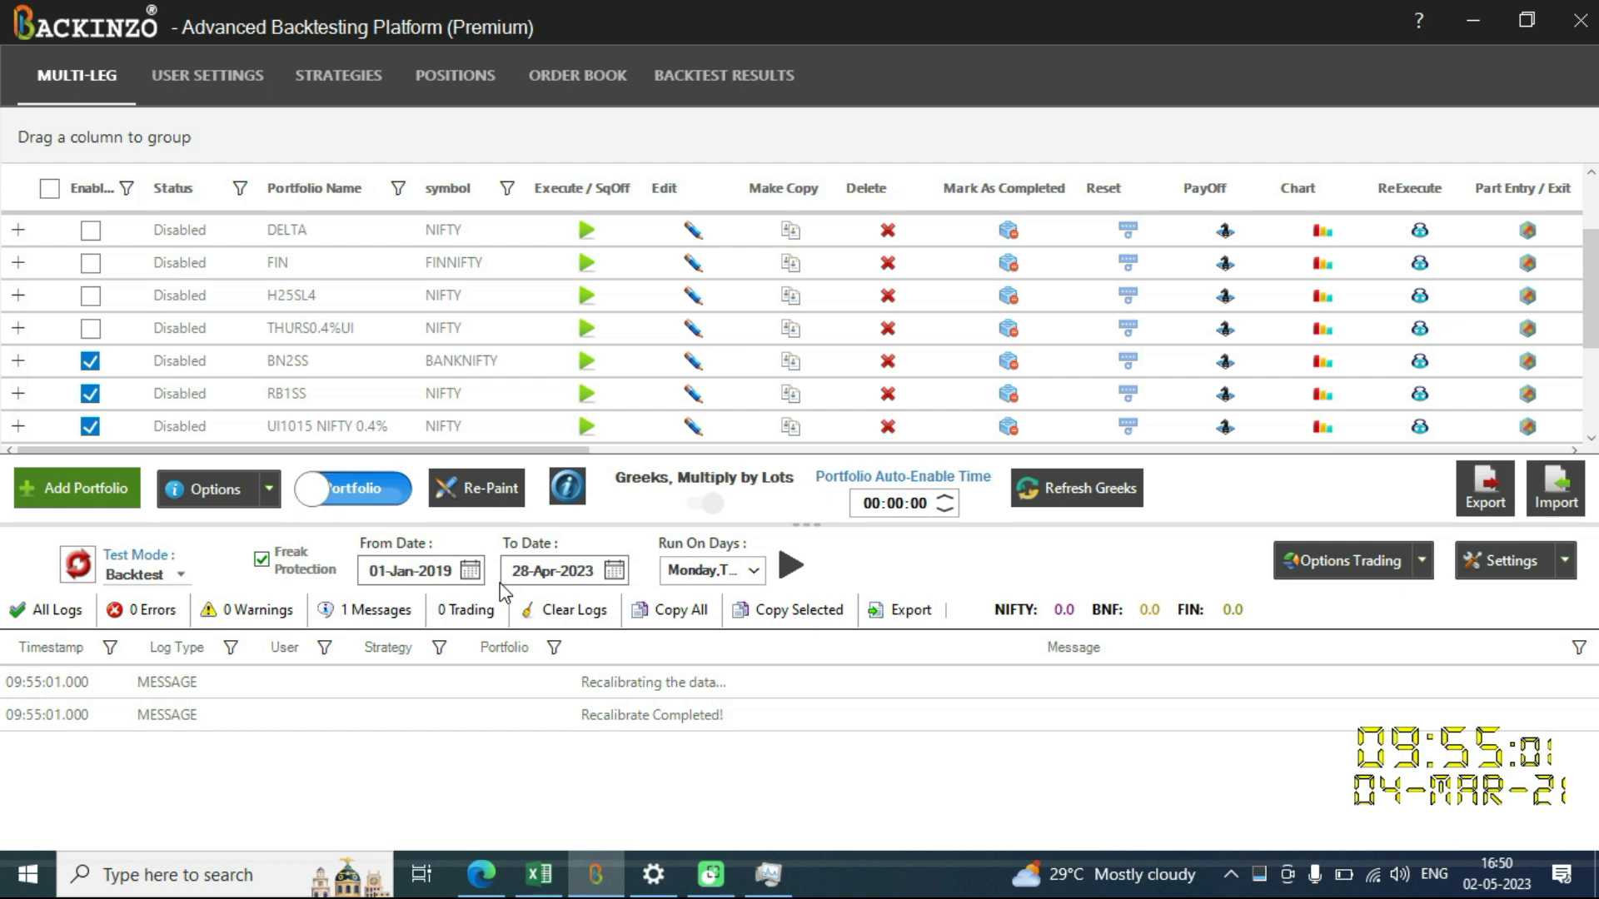
{"action": "left_click", "coordinate": [787, 569]}
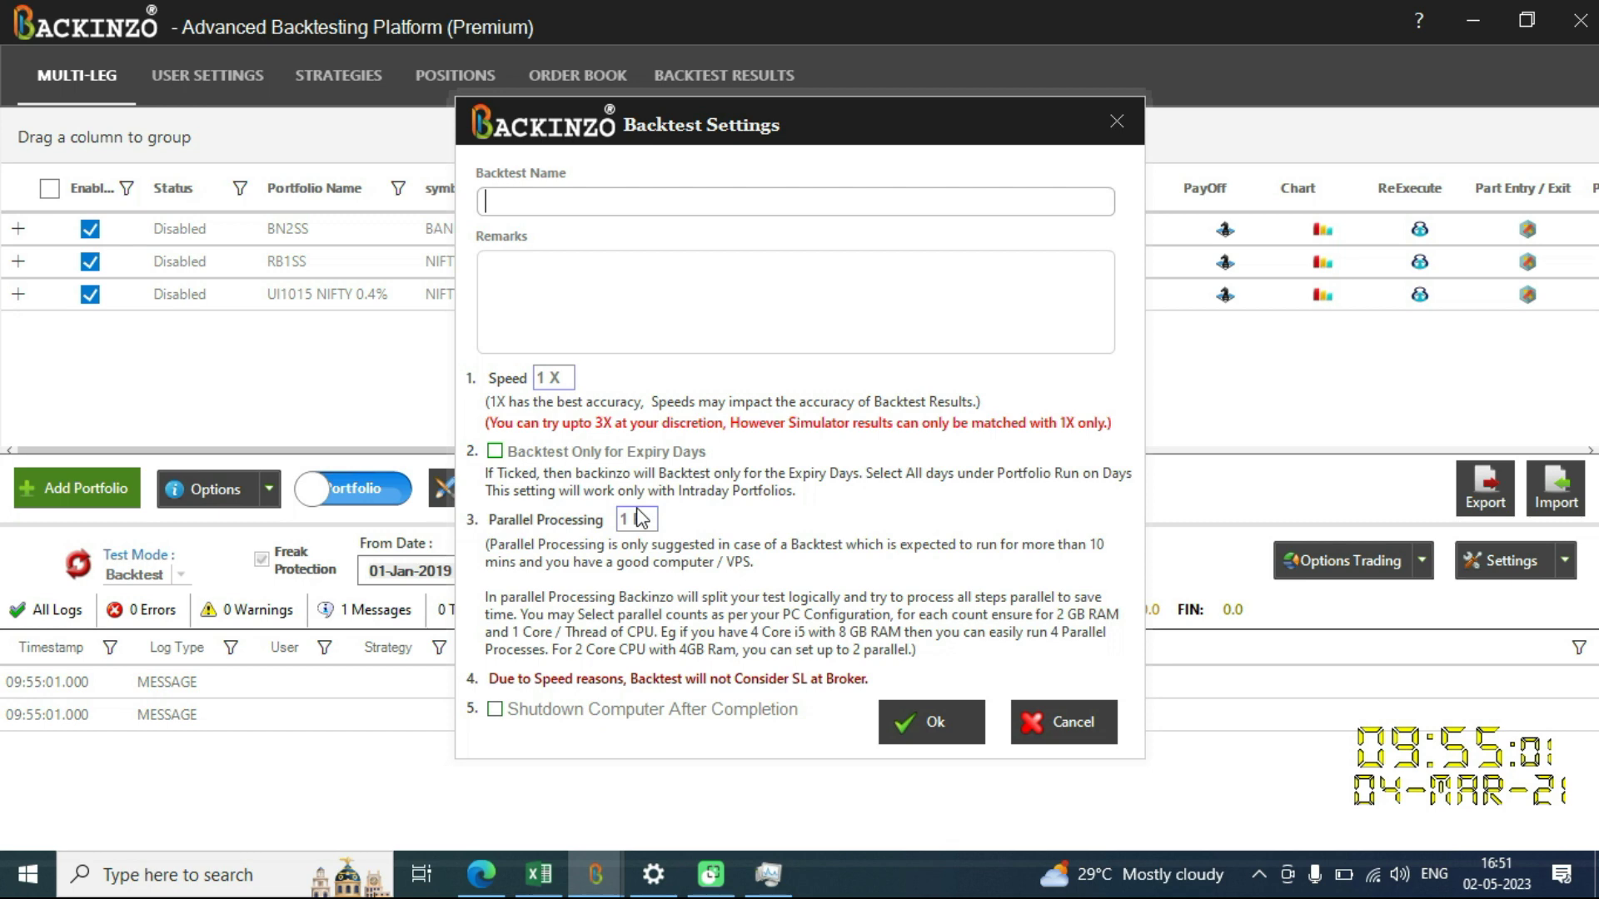
{"action": "left_click", "coordinate": [639, 521]}
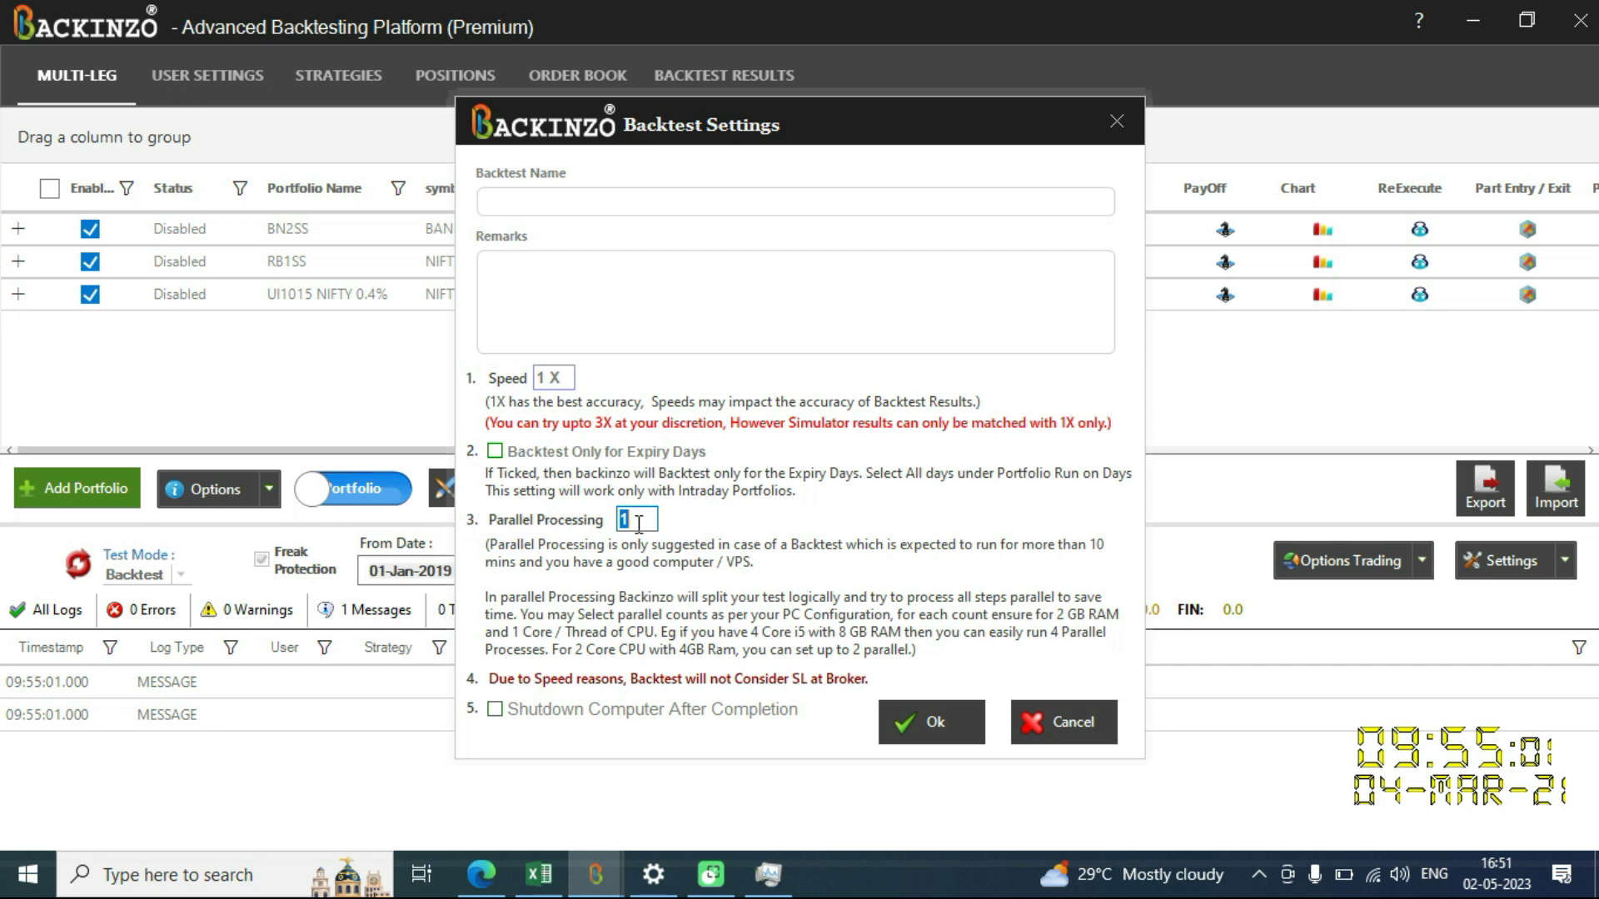
{"action": "type", "text": "5"}
{"action": "key", "text": "Return"}
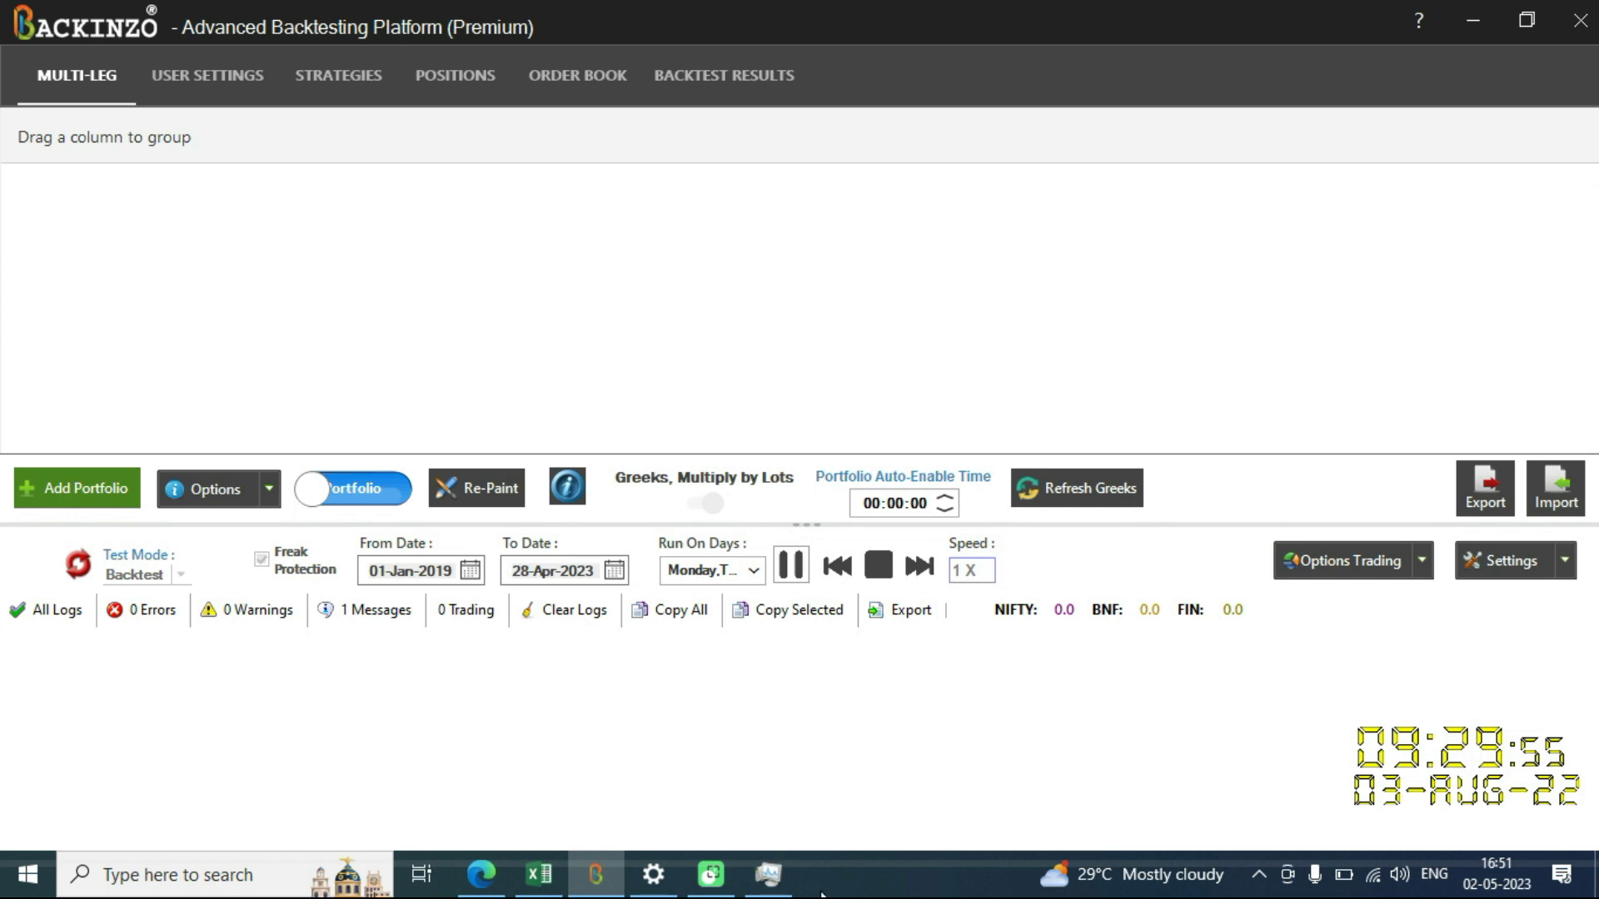
Step: Watch CPU load in Task Manager during the 5-parallel run, then stop the backtest
{"action": "left_click", "coordinate": [765, 876]}
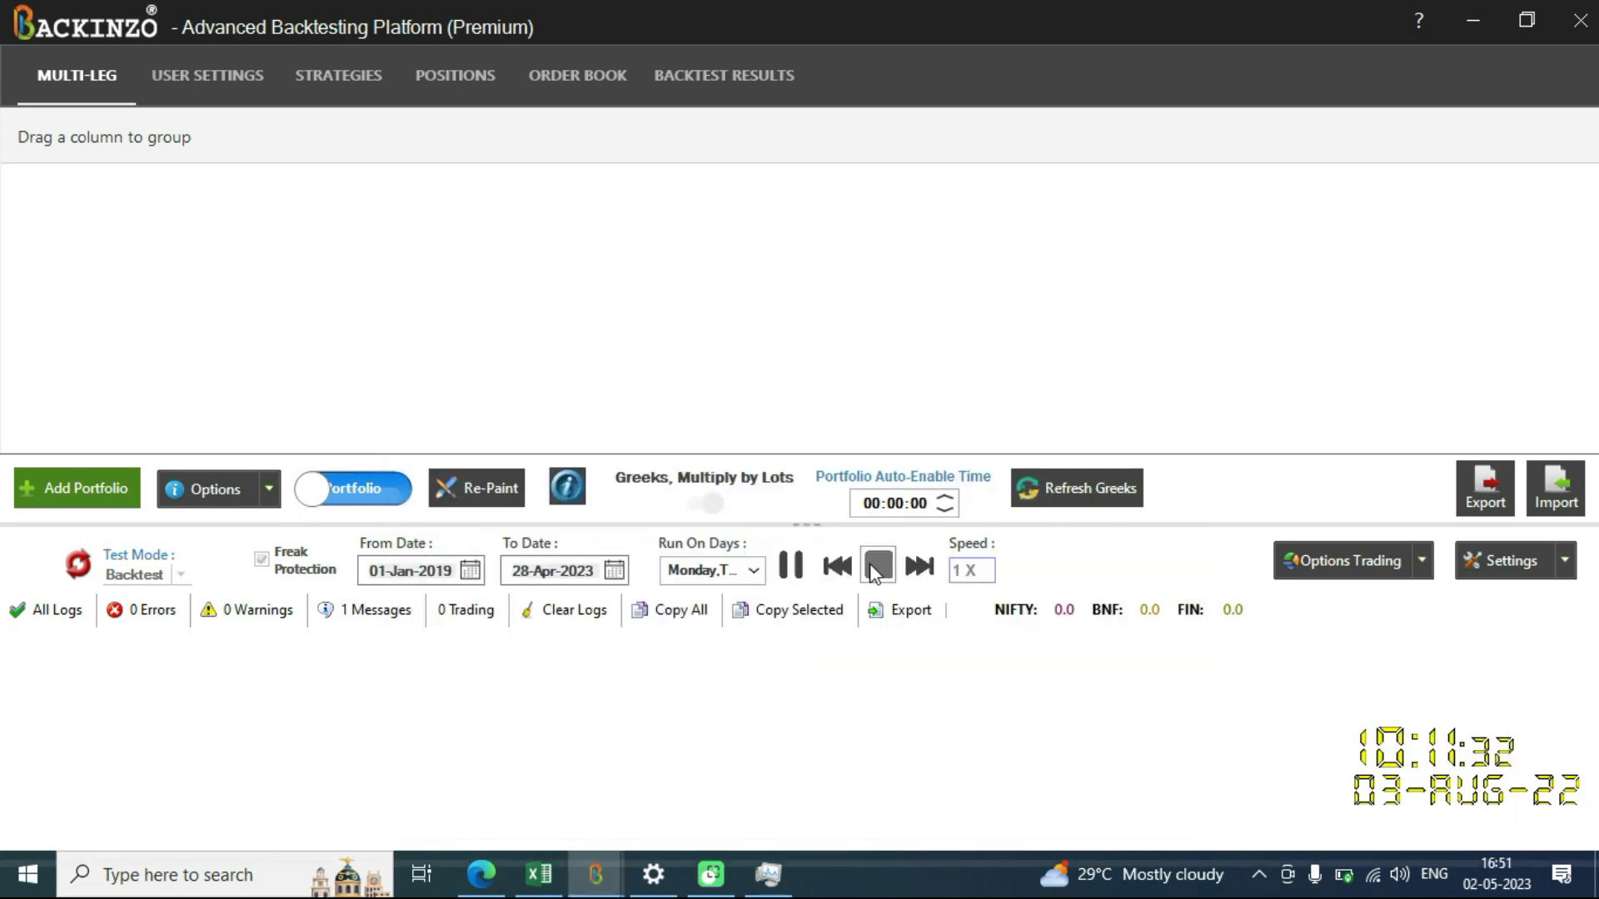
{"action": "left_click", "coordinate": [876, 566]}
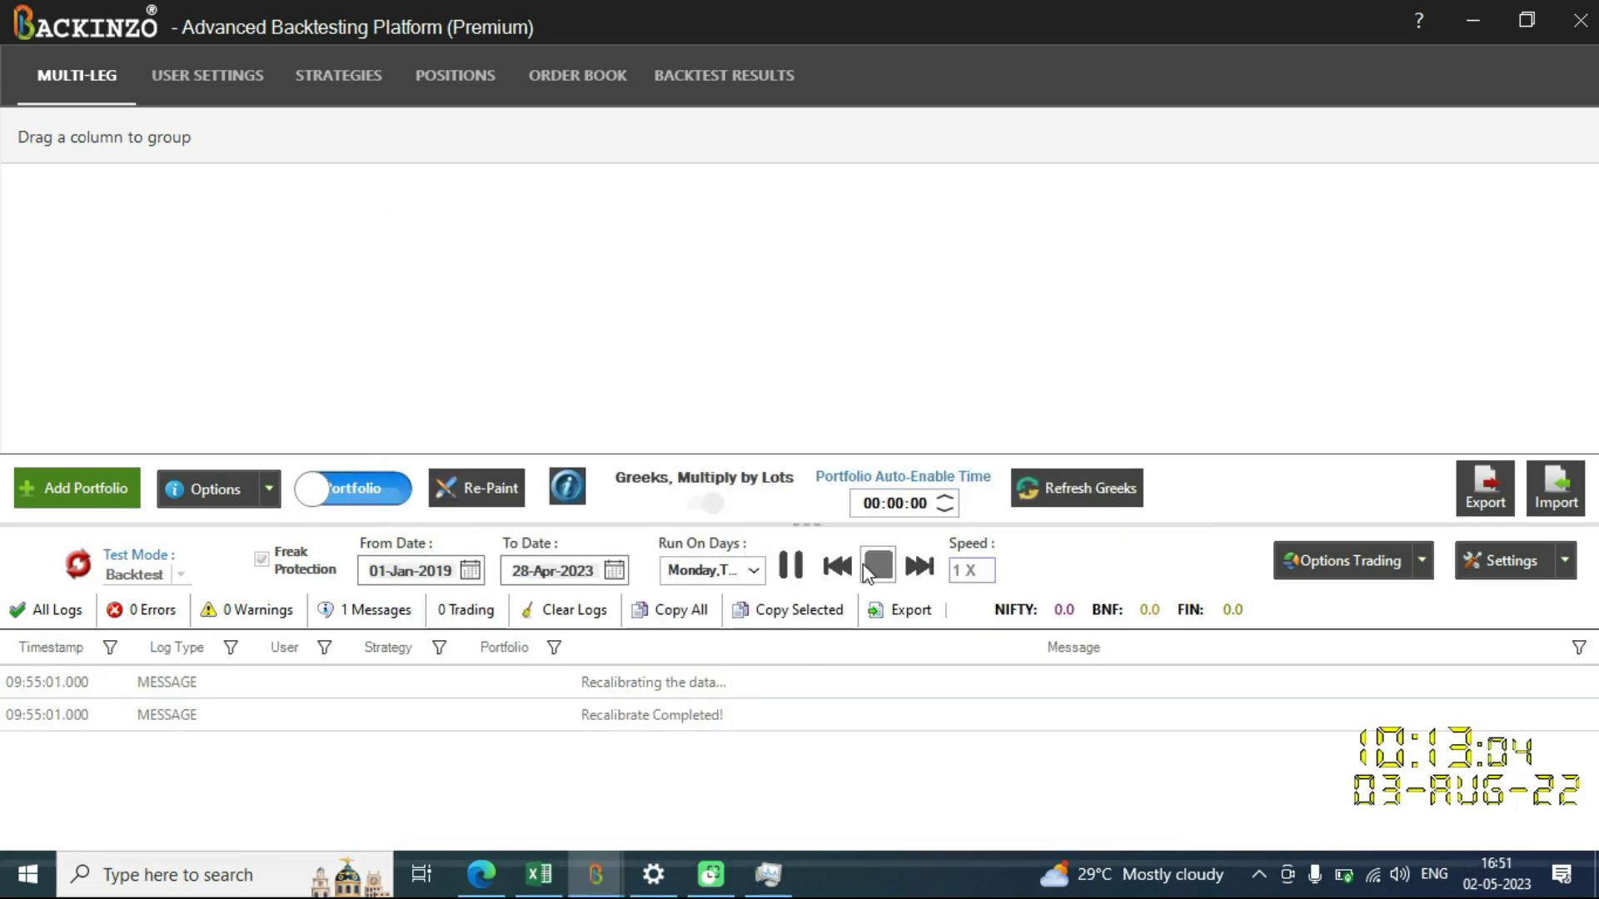
Step: Refresh the test data and rerun the backtest with Parallel Processing changed to 3
{"action": "left_click", "coordinate": [76, 566]}
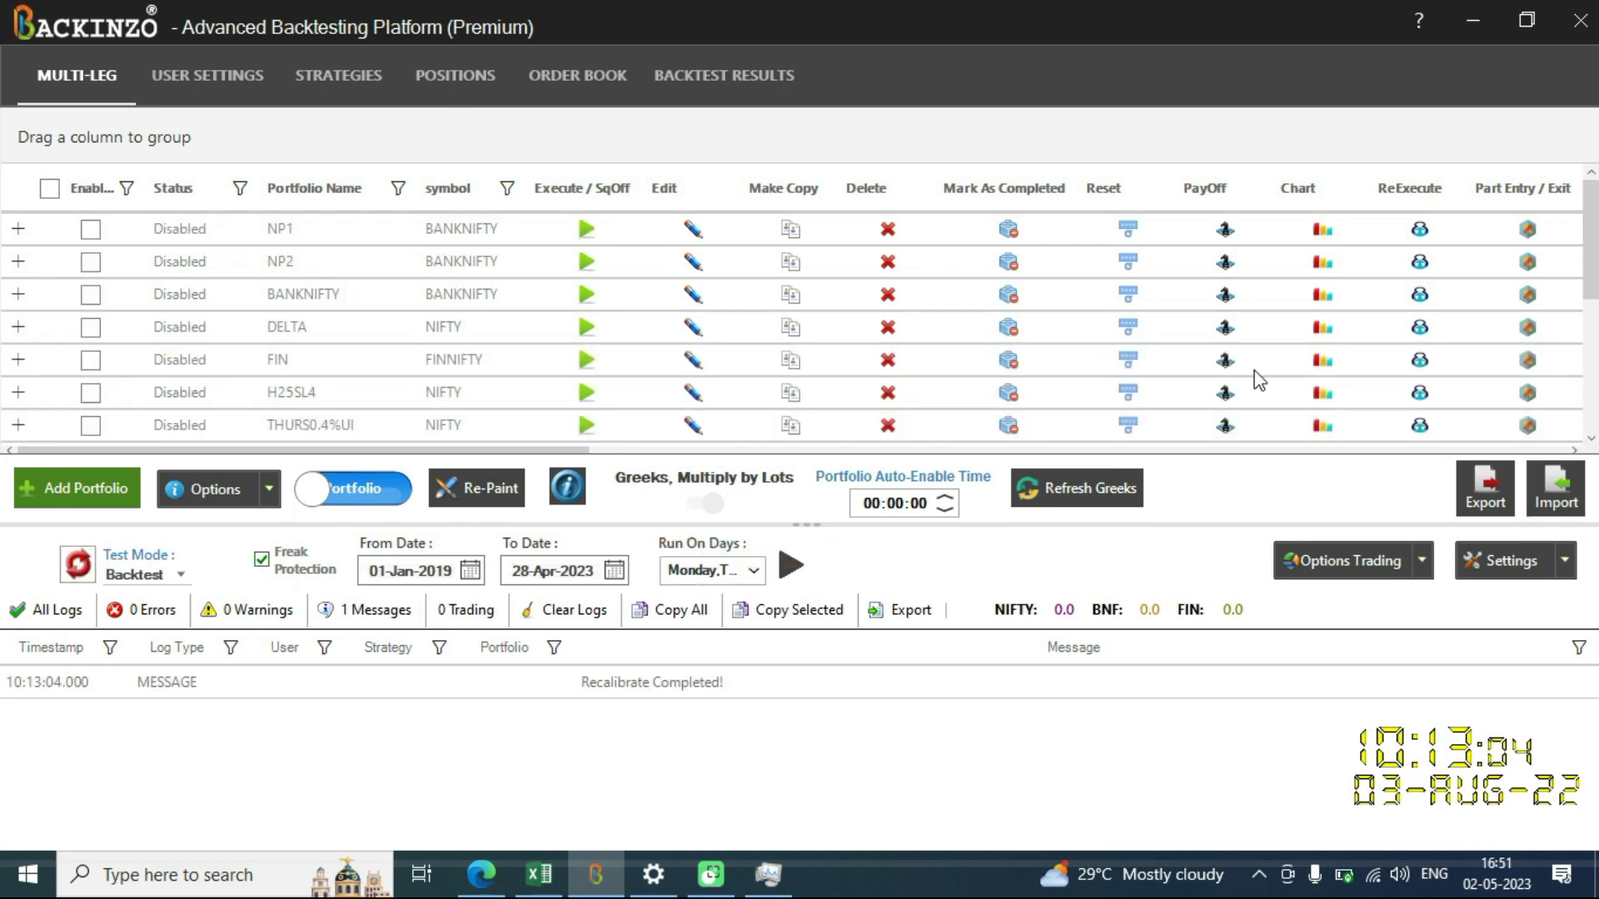
{"action": "scroll", "coordinate": [640, 304], "scroll_direction": "down", "scroll_amount": 5}
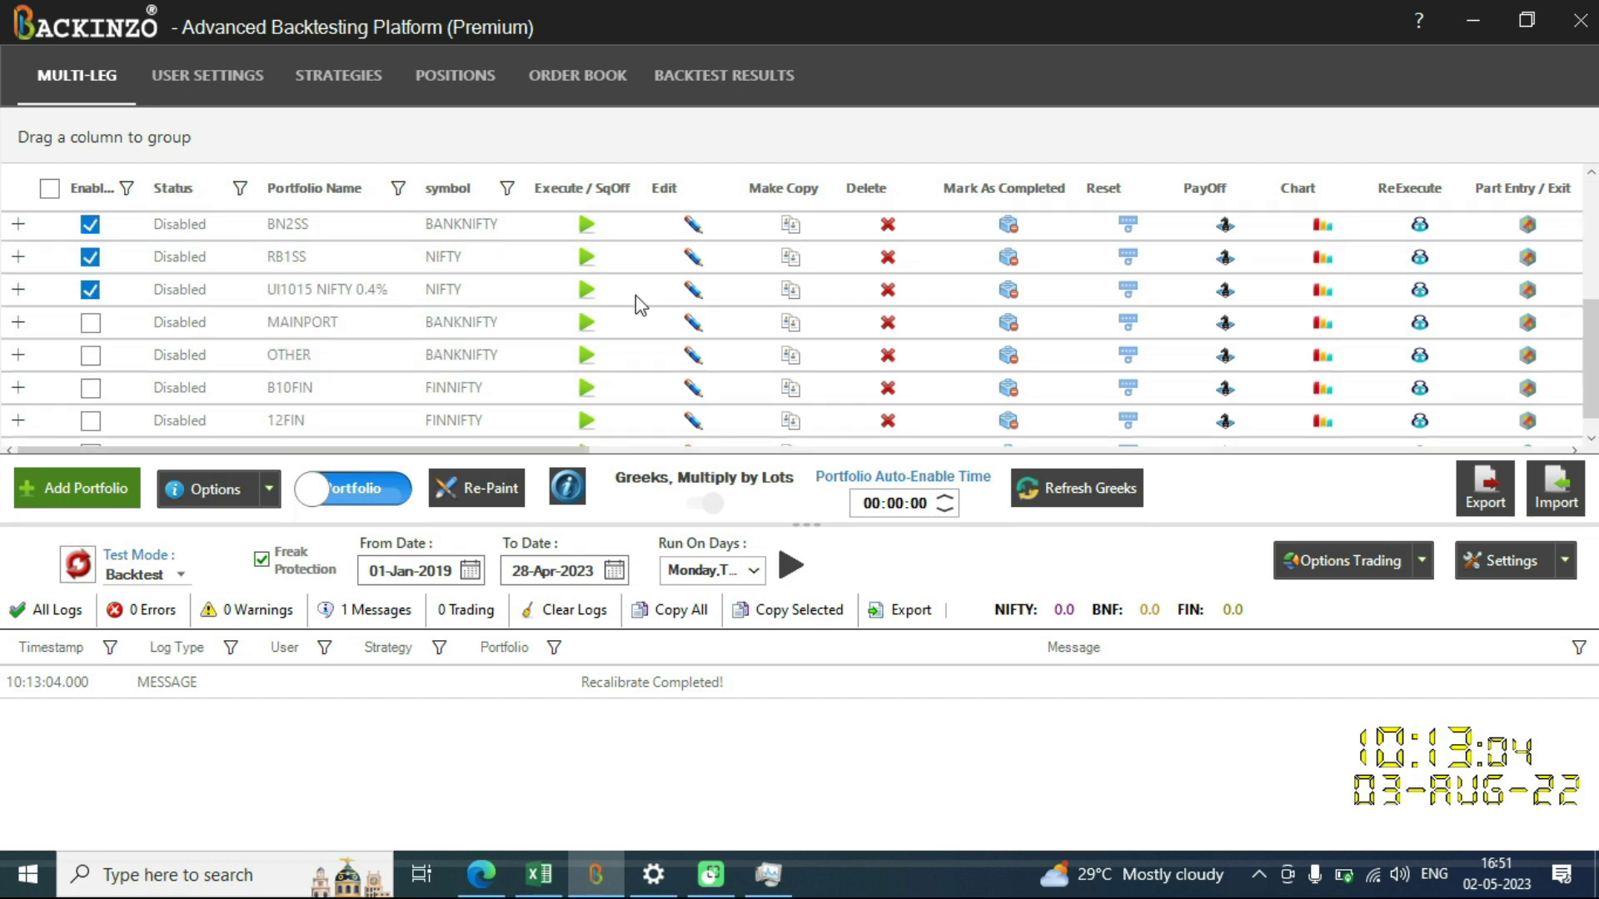
{"action": "left_click", "coordinate": [788, 577]}
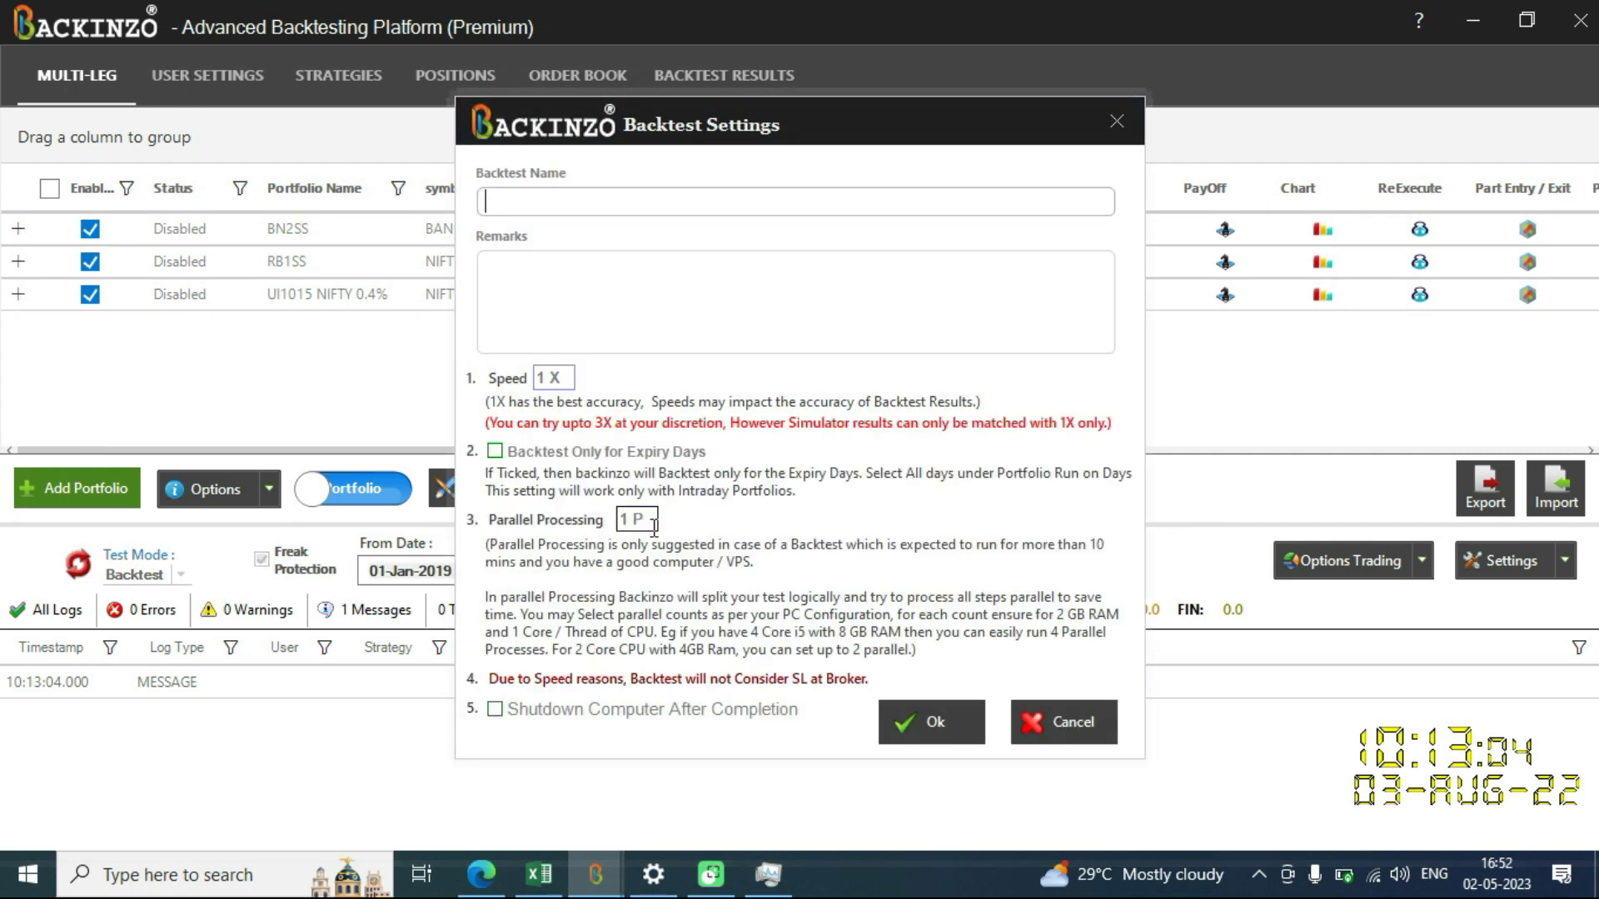
{"action": "left_click", "coordinate": [647, 524]}
{"action": "key", "text": "BackSpace"}
{"action": "type", "text": "3"}
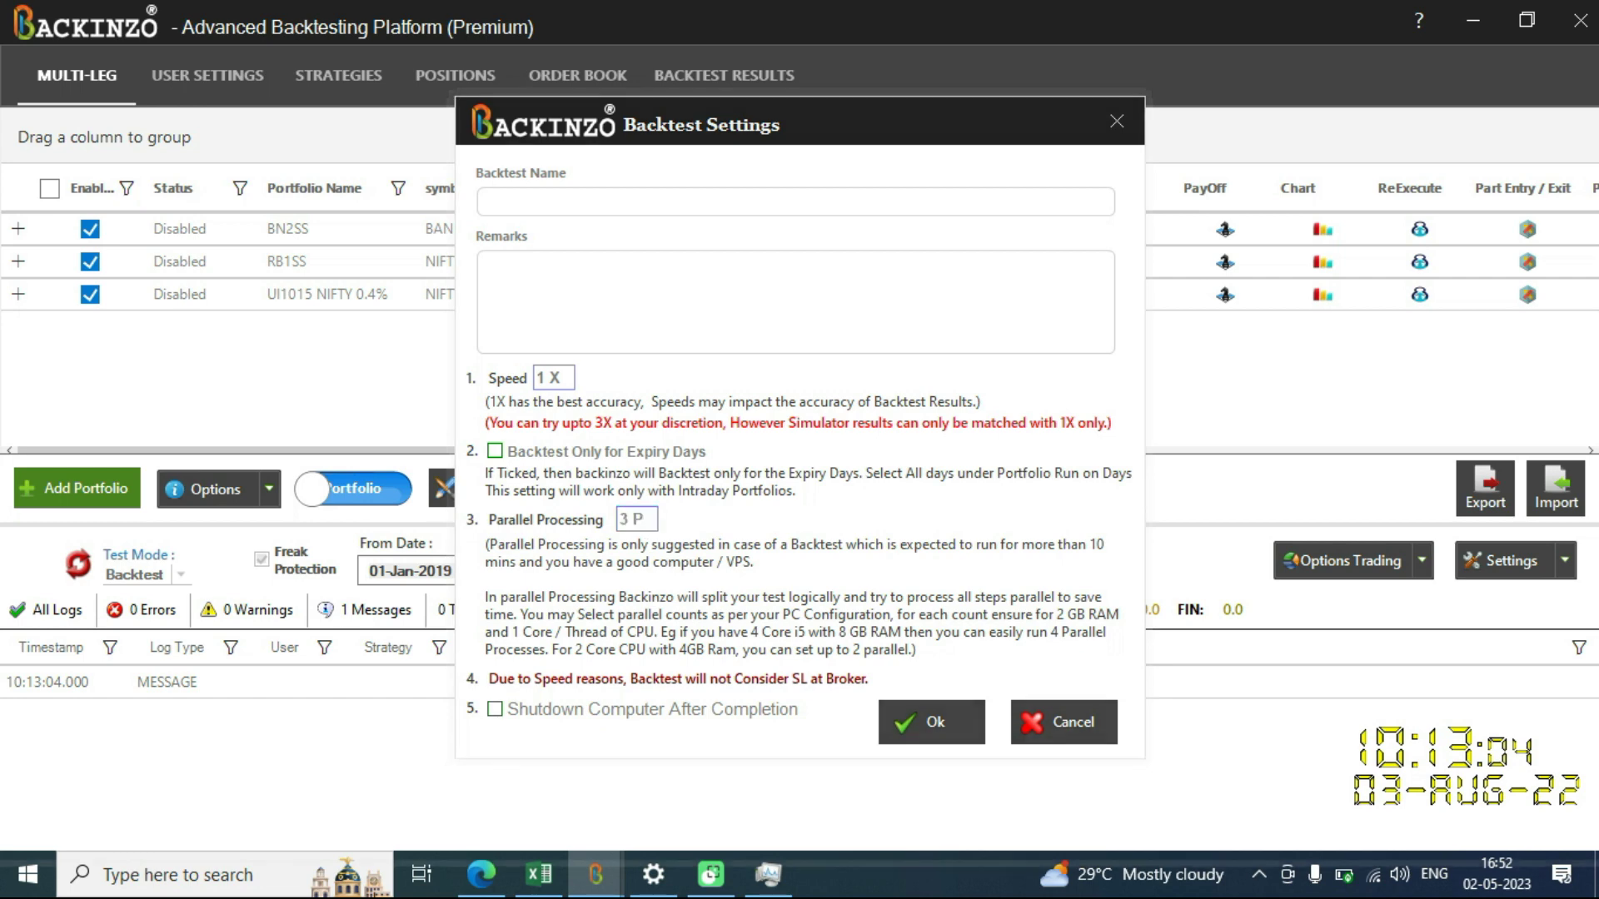
{"action": "key", "text": "Return"}
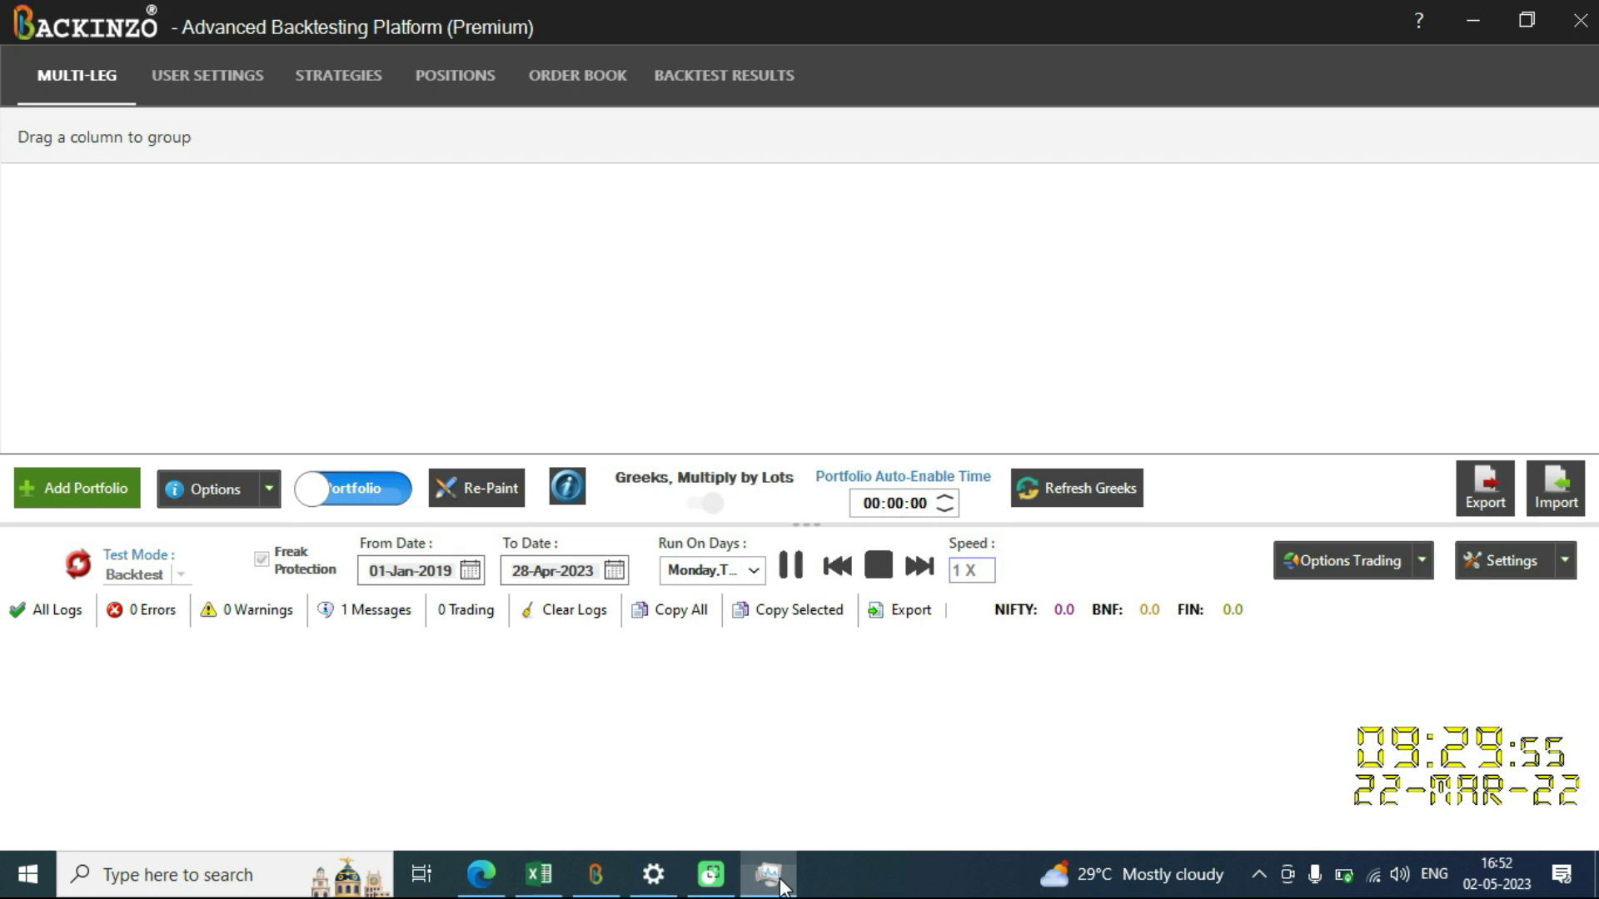
Step: Confirm CPU reaches 99% in Task Manager, then return to Backinzo and refresh the test
{"action": "left_click", "coordinate": [781, 881]}
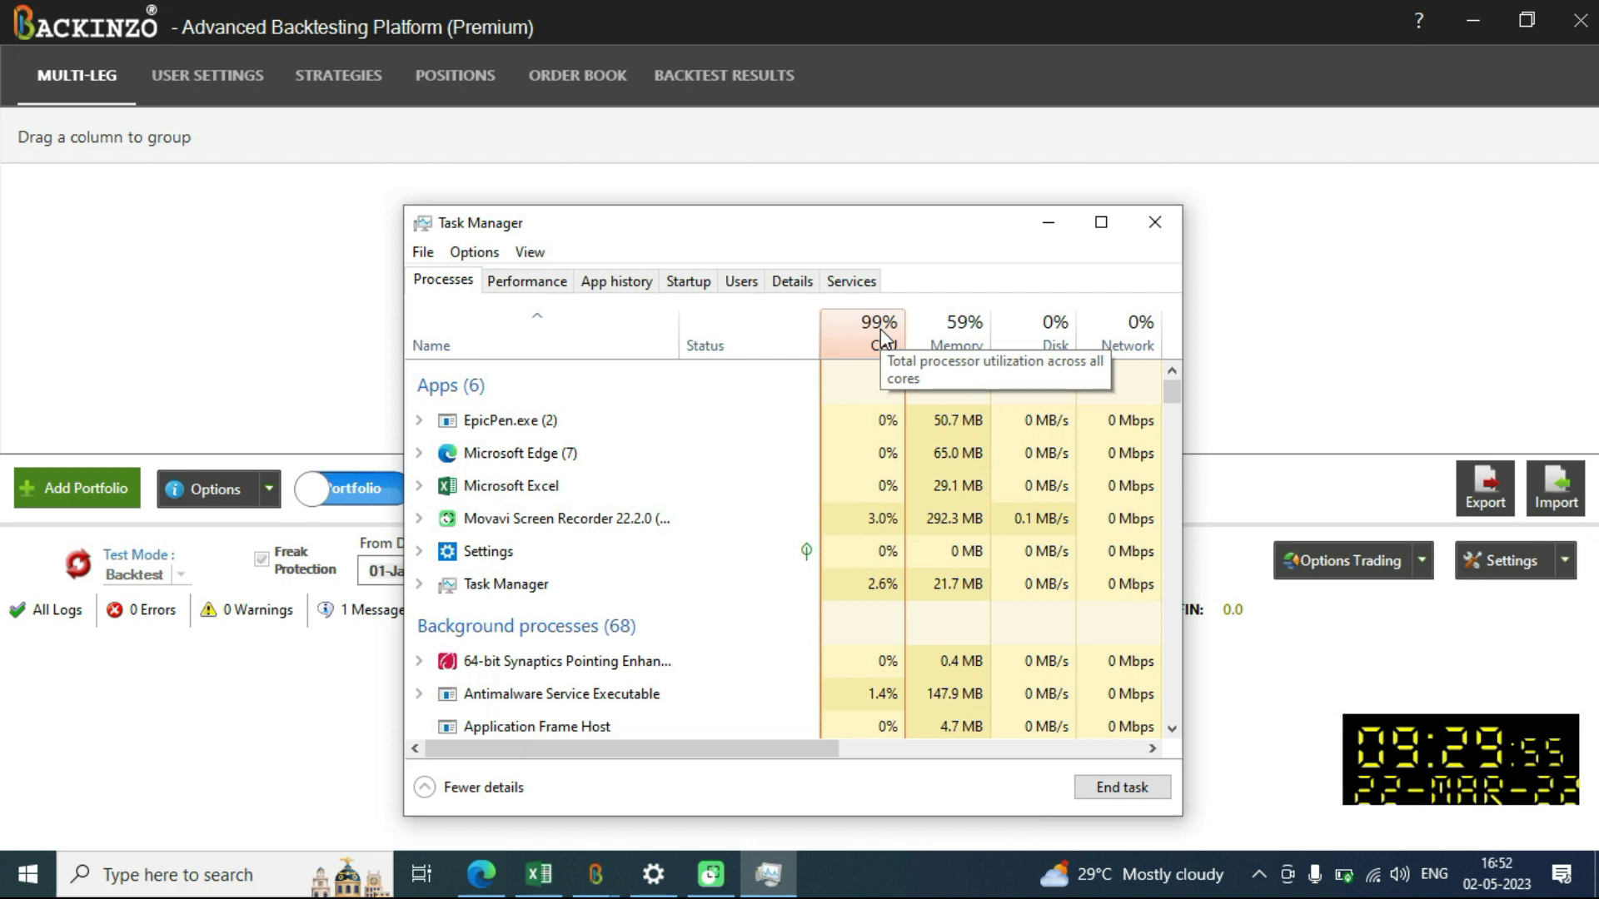
{"action": "key", "text": "alt+Tab"}
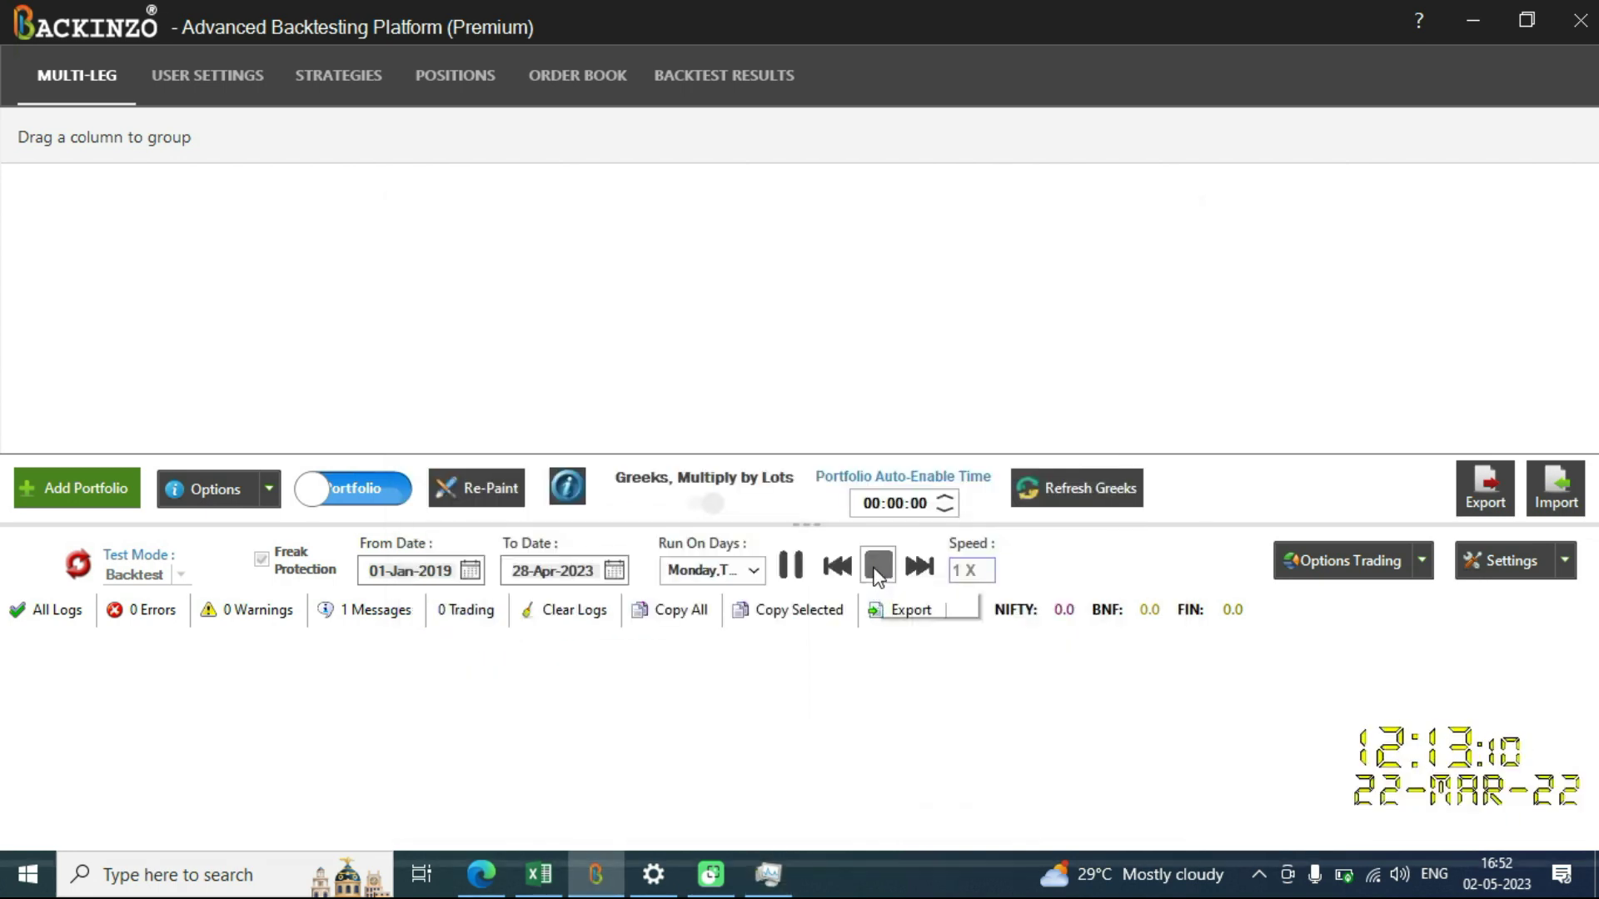
{"action": "left_click", "coordinate": [81, 565]}
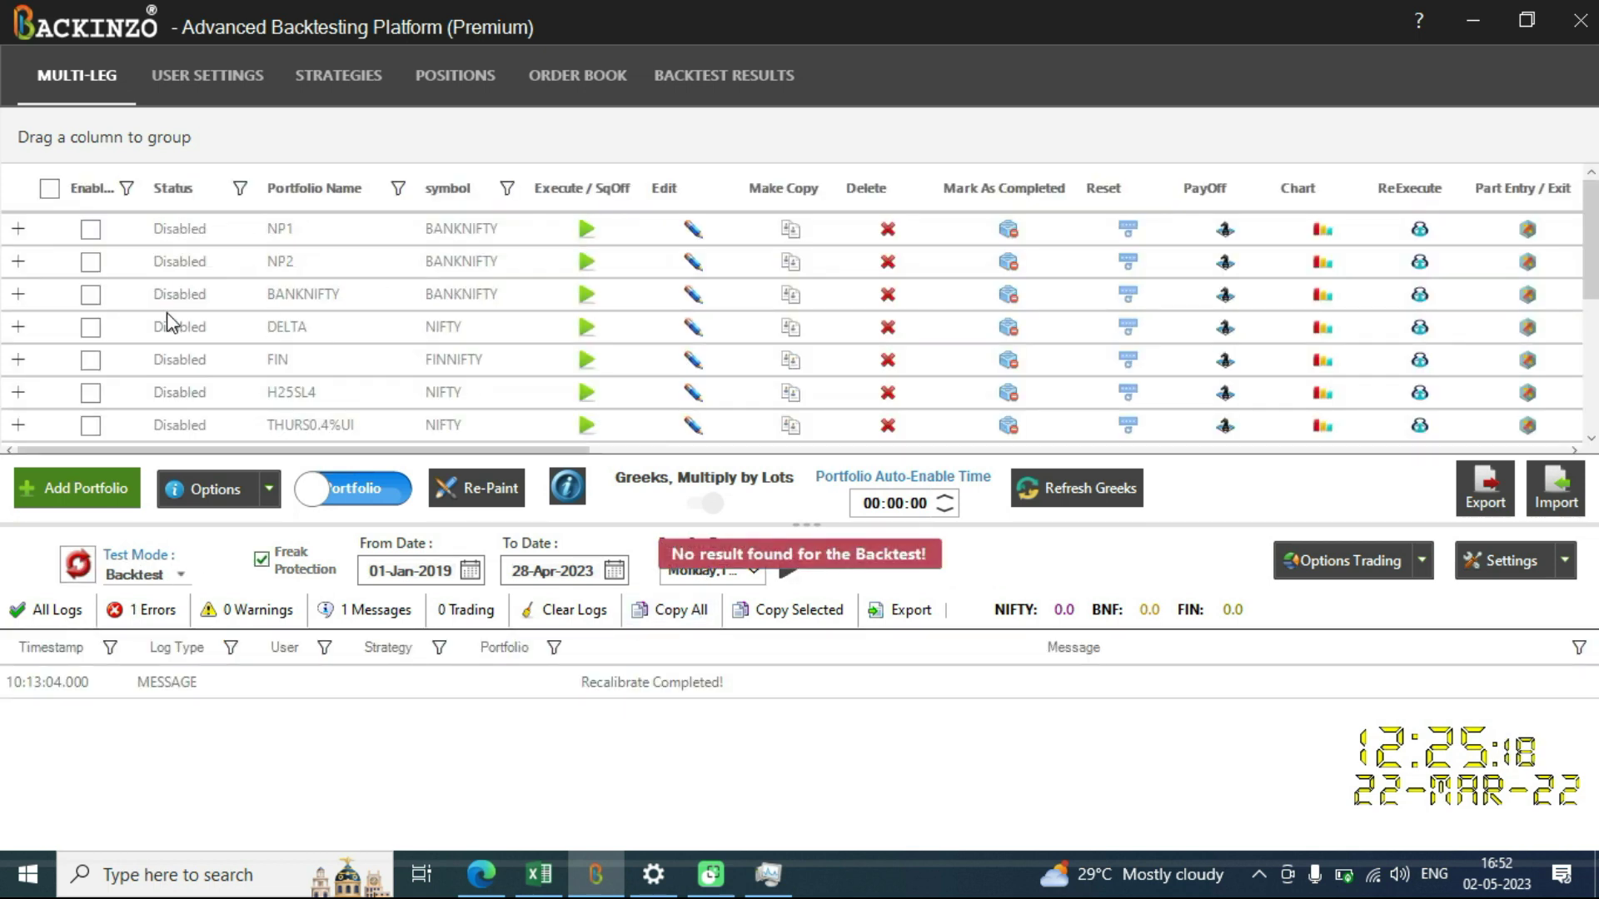
Step: Scroll to the three enabled portfolios and run the backtest at 1P parallel processing
{"action": "left_click", "coordinate": [1592, 393]}
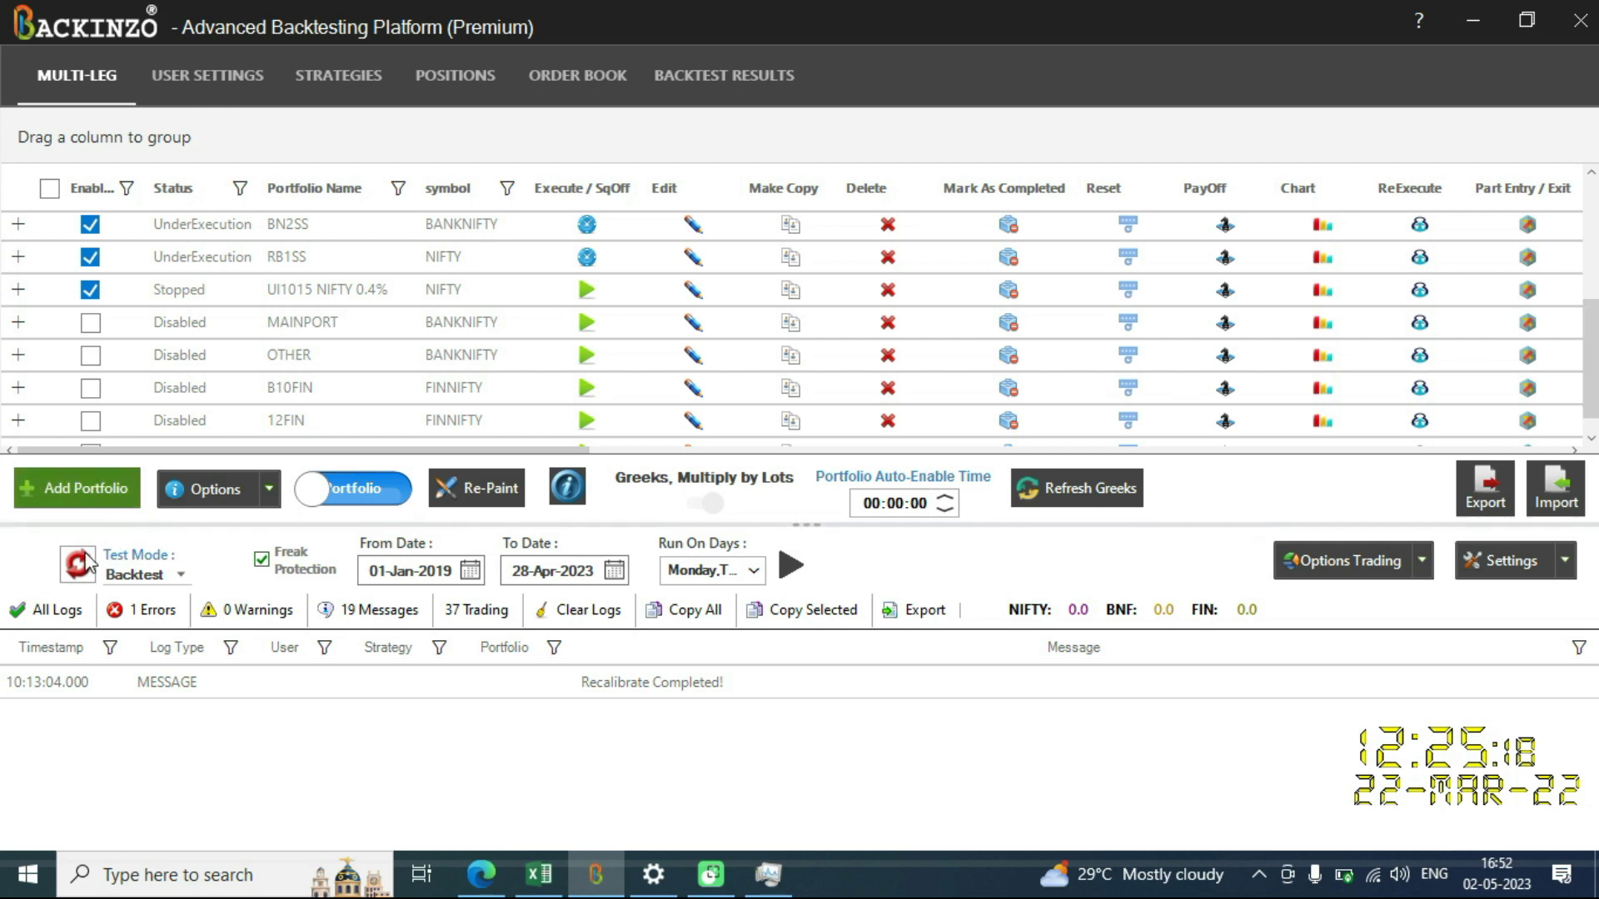
{"action": "left_click", "coordinate": [790, 565]}
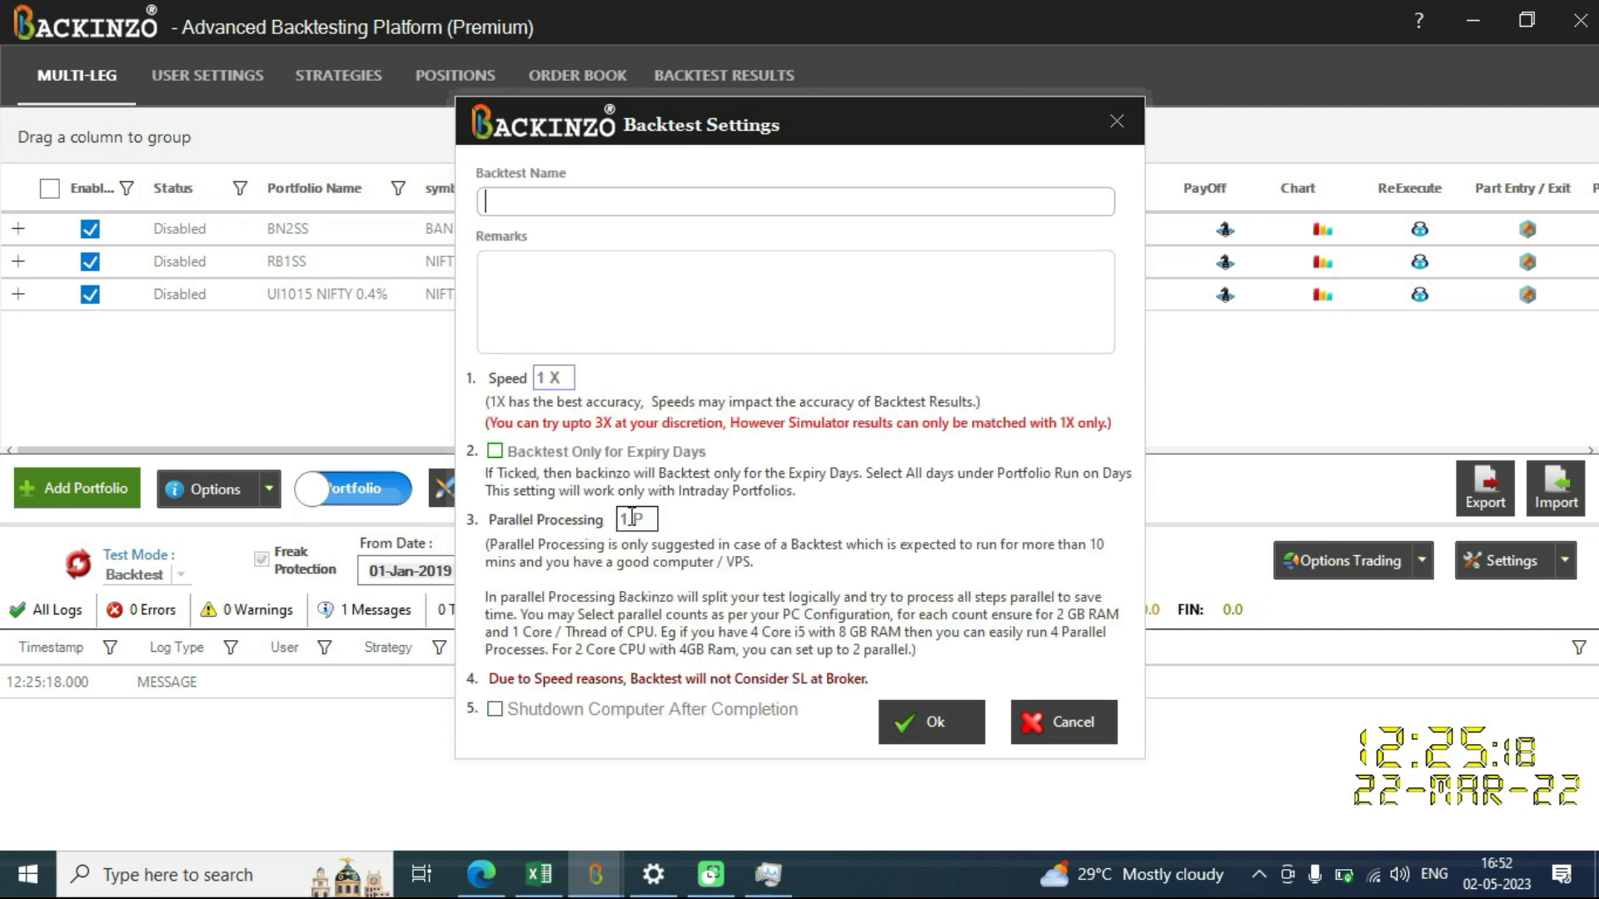
{"action": "left_click", "coordinate": [952, 737]}
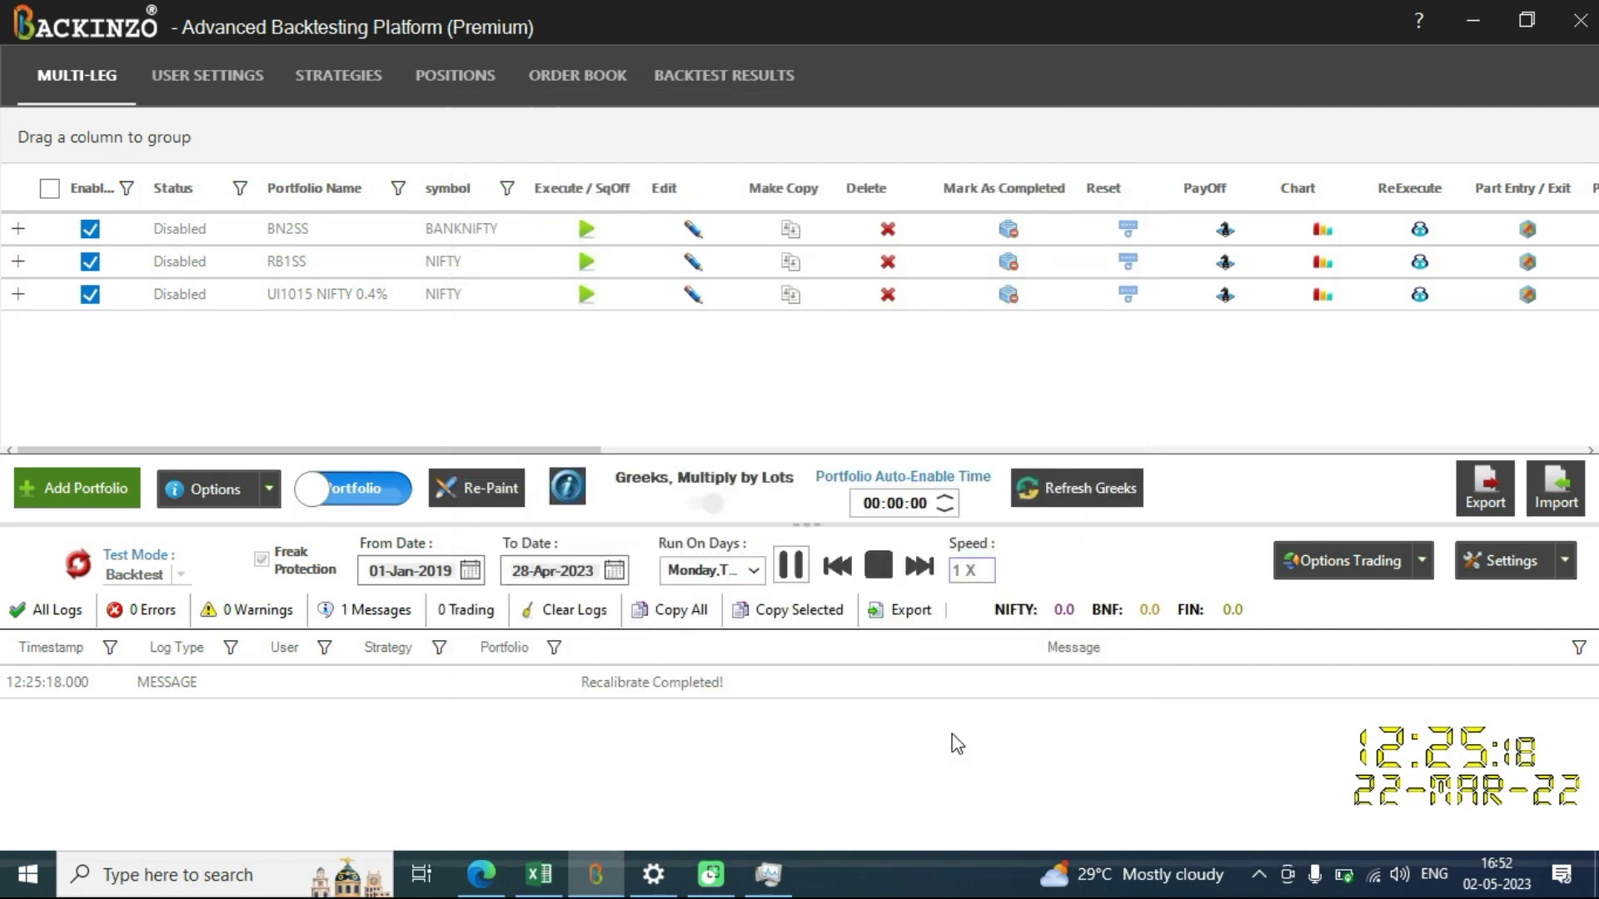